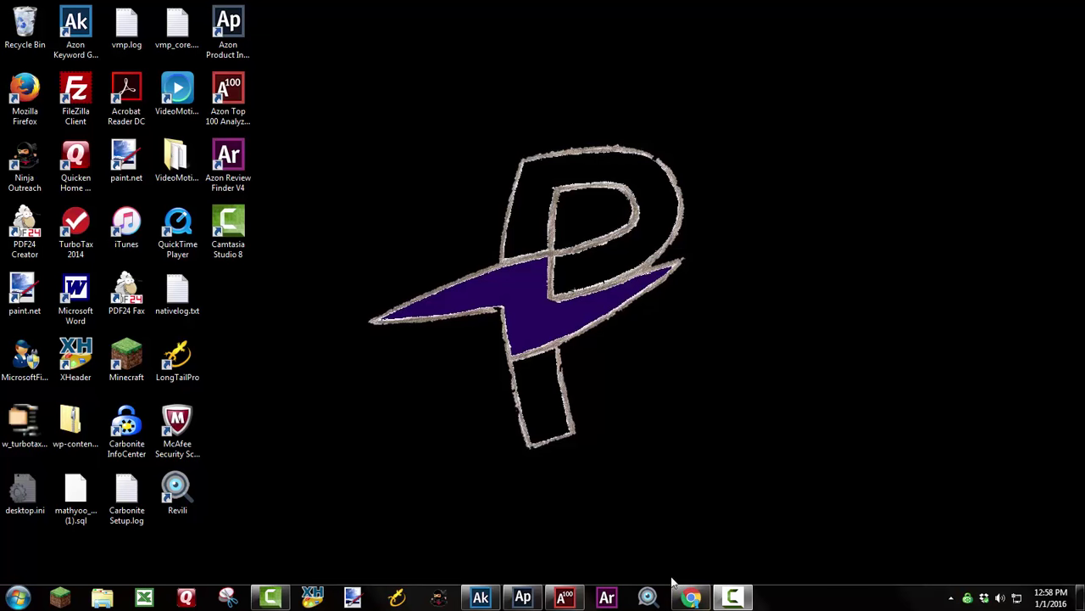
# - Return to the Google 'amazon best sellers' results and open Amazon.com Best Sellers
pyautogui.click(691, 599)
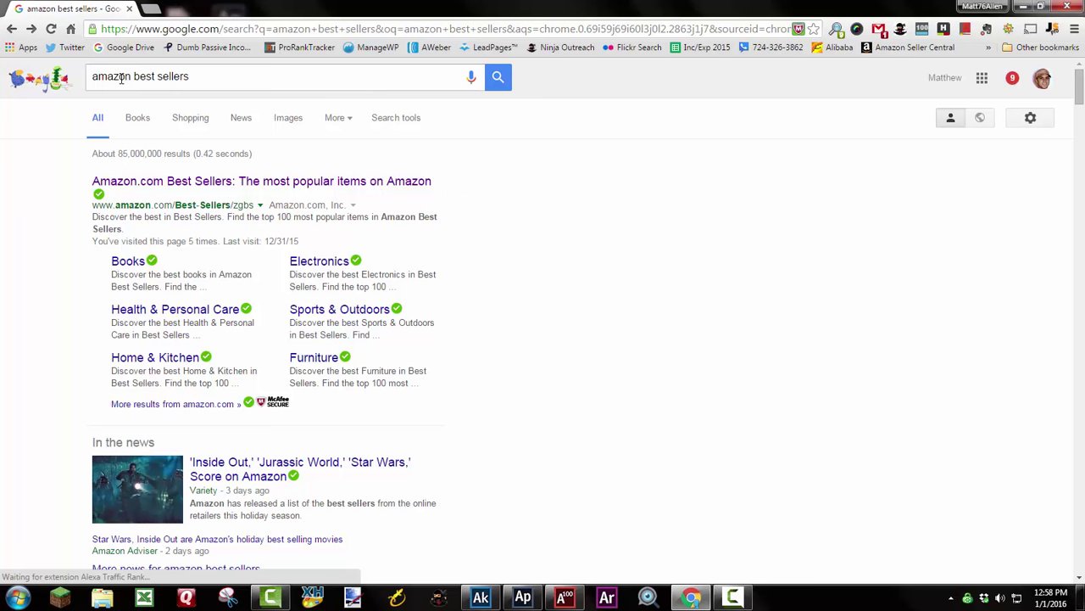
pyautogui.click(273, 182)
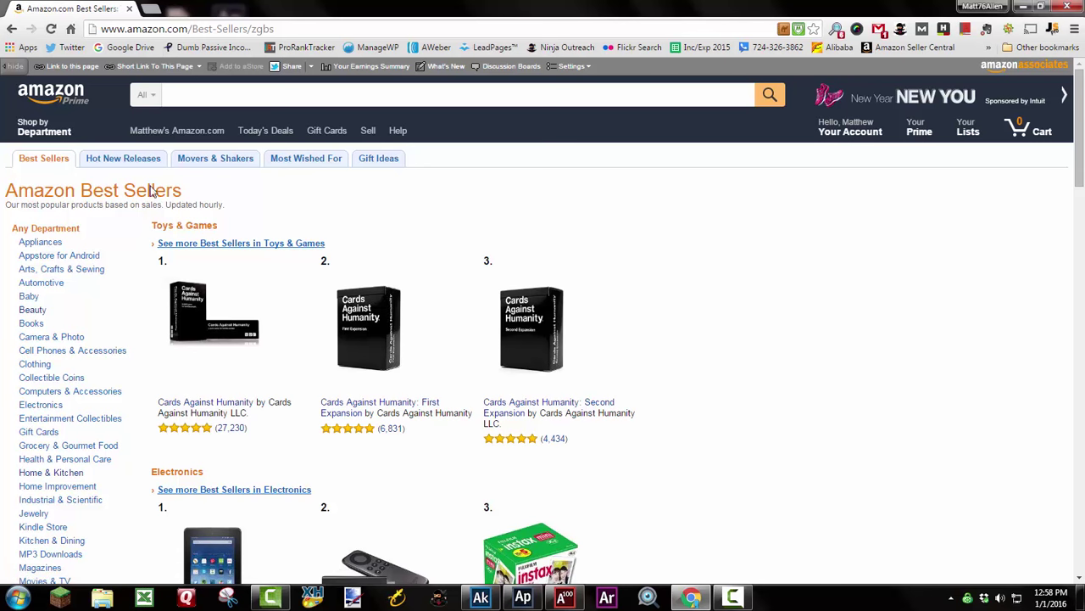
# - Open the Home & Kitchen department and browse its ranked items 1–20
pyautogui.scroll(-3, 636, 267)
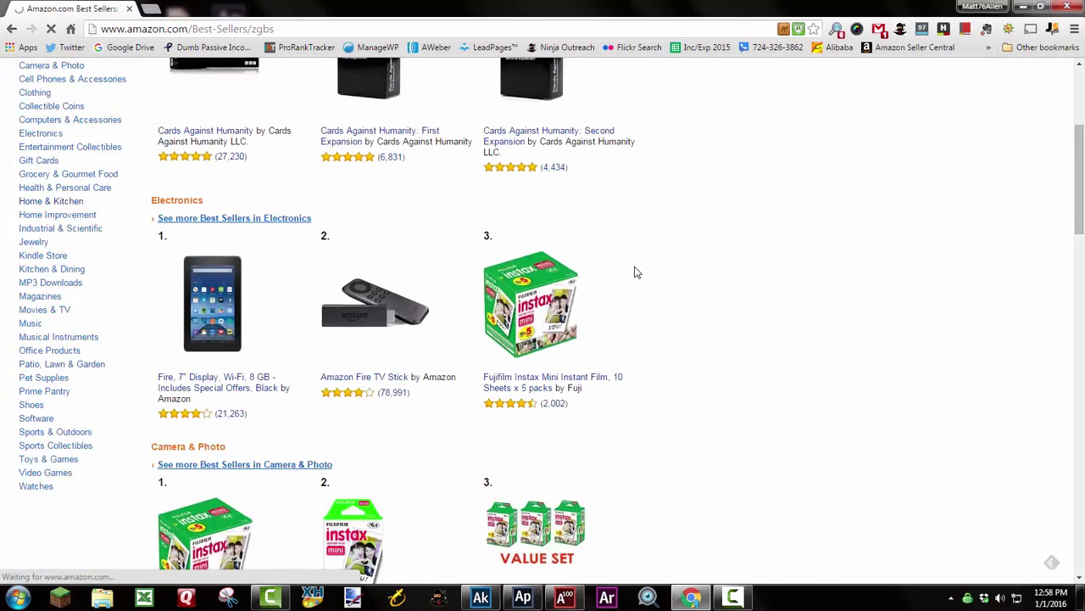
pyautogui.scroll(2, 636, 270)
pyautogui.scroll(-1, 634, 270)
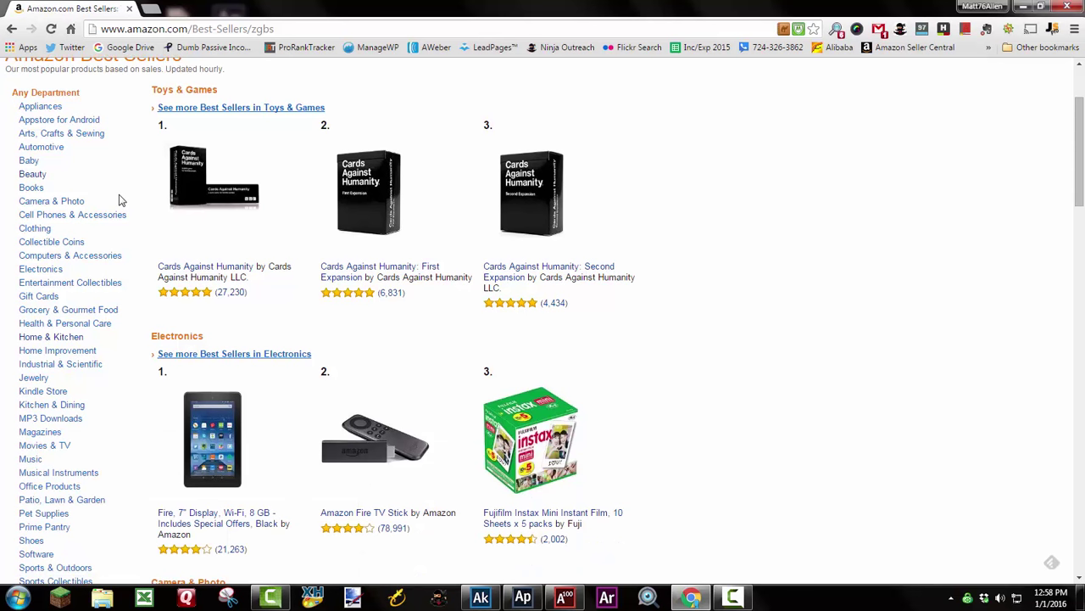
pyautogui.click(66, 339)
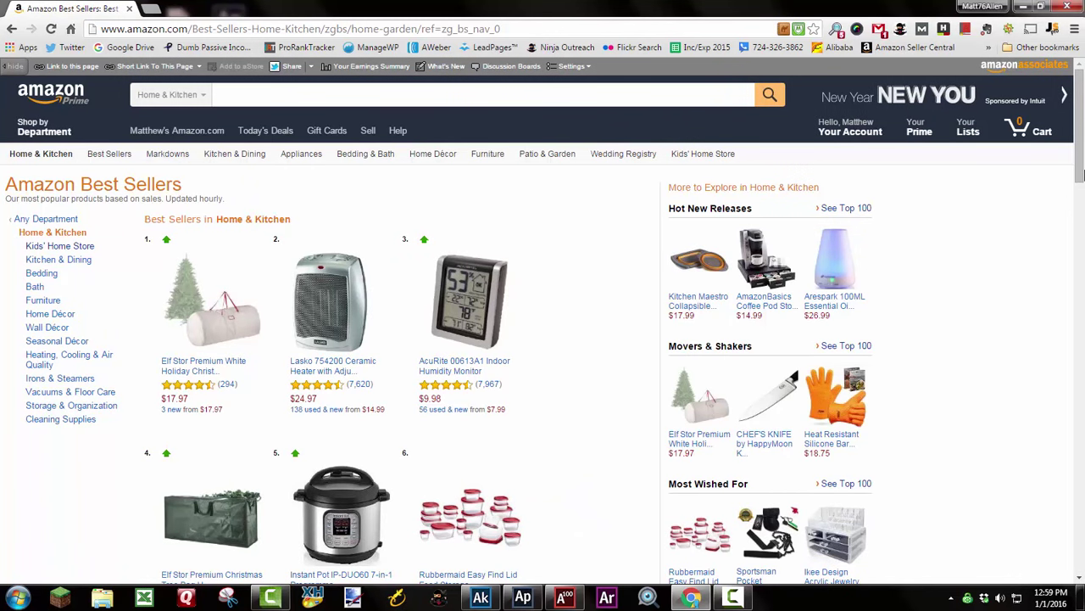
pyautogui.scroll(-3, 908, 221)
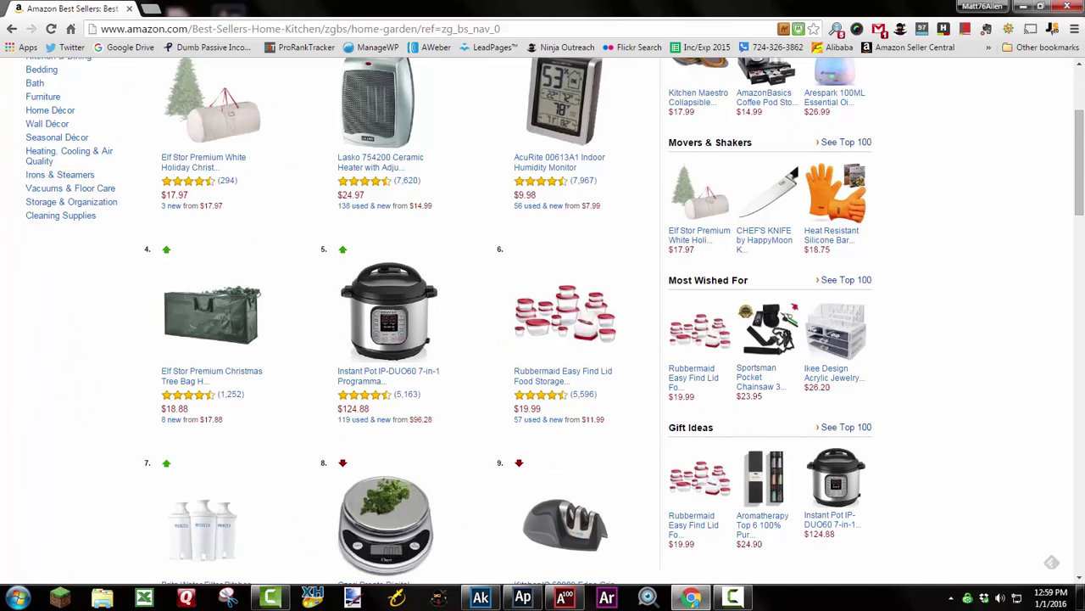
pyautogui.scroll(-3, 1079, 161)
pyautogui.scroll(-10, 1082, 361)
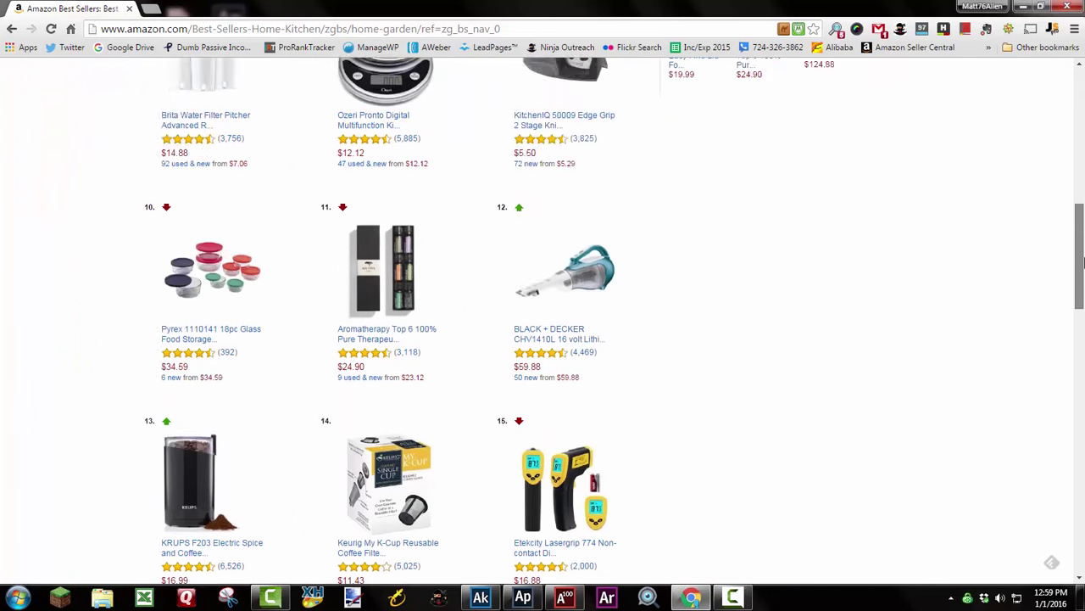
pyautogui.scroll(-3, 1082, 361)
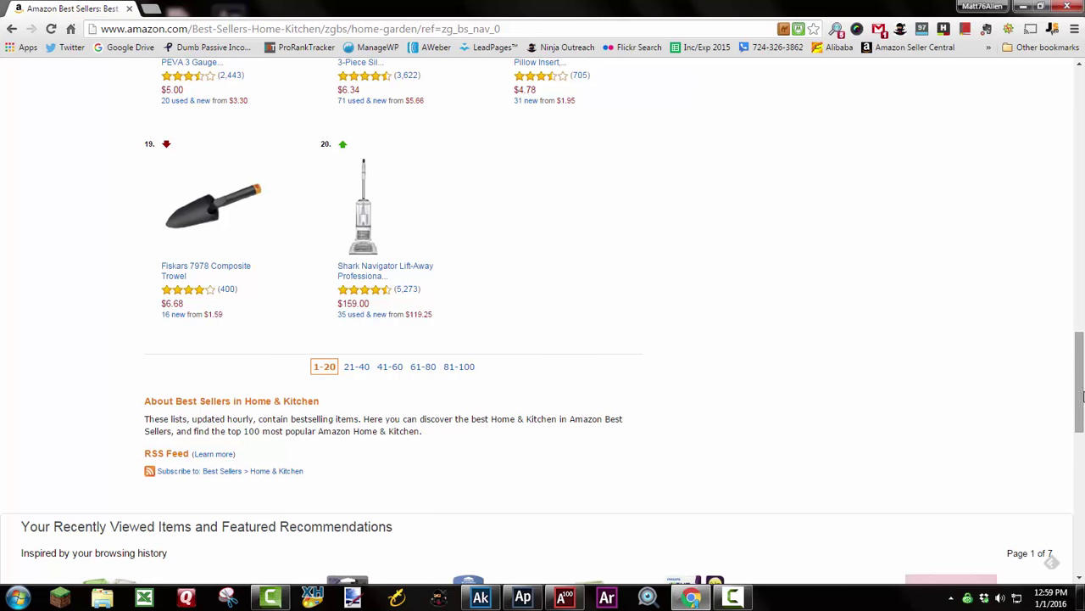
pyautogui.moveTo(1082, 391); pyautogui.dragTo(1082, 112)
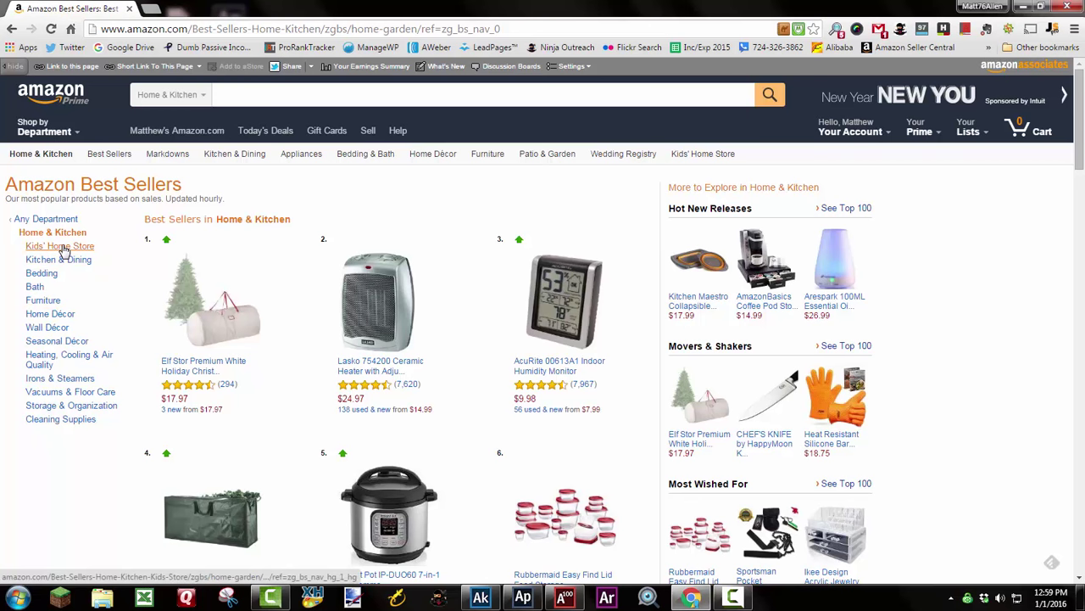
# - Browse the Kids' Home Store top 20 best sellers, then minimize Chrome to the desktop
pyautogui.click(64, 248)
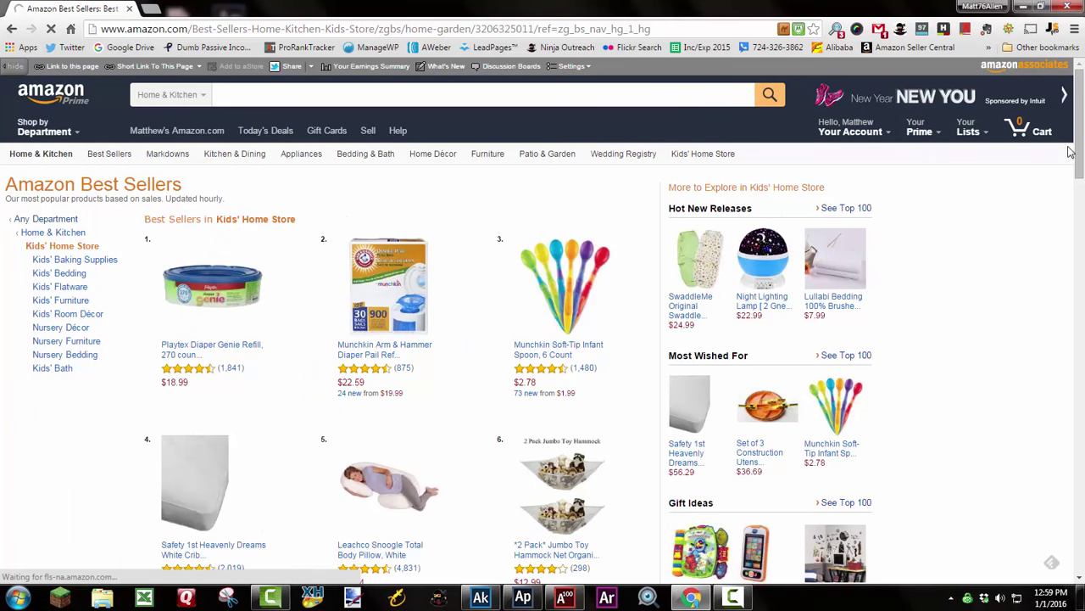
pyautogui.moveTo(1080, 178); pyautogui.dragTo(1078, 415)
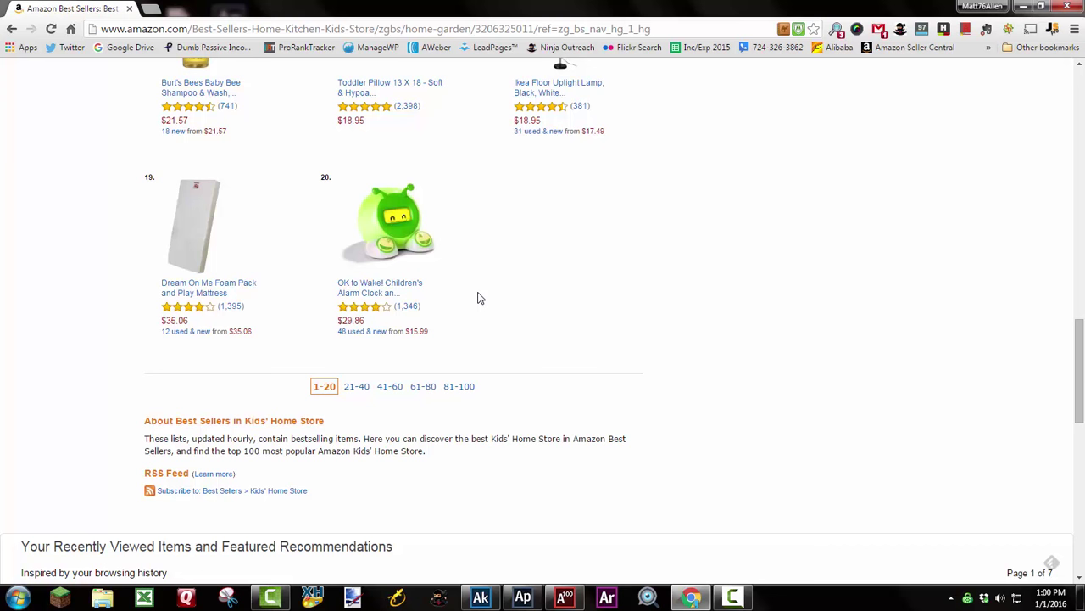
pyautogui.scroll(2, 478, 298)
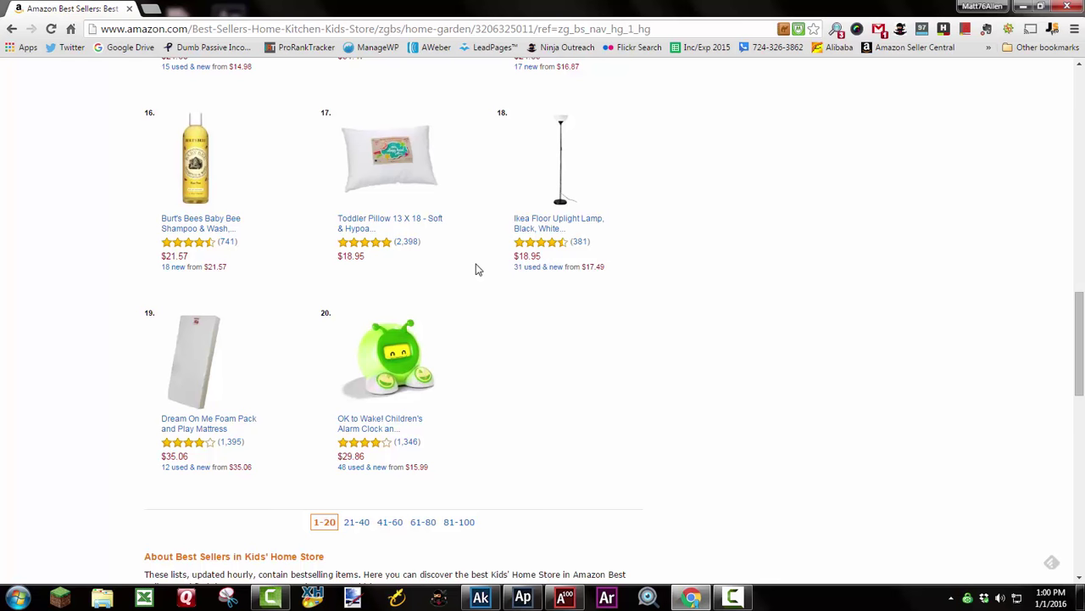
pyautogui.scroll(2, 433, 255)
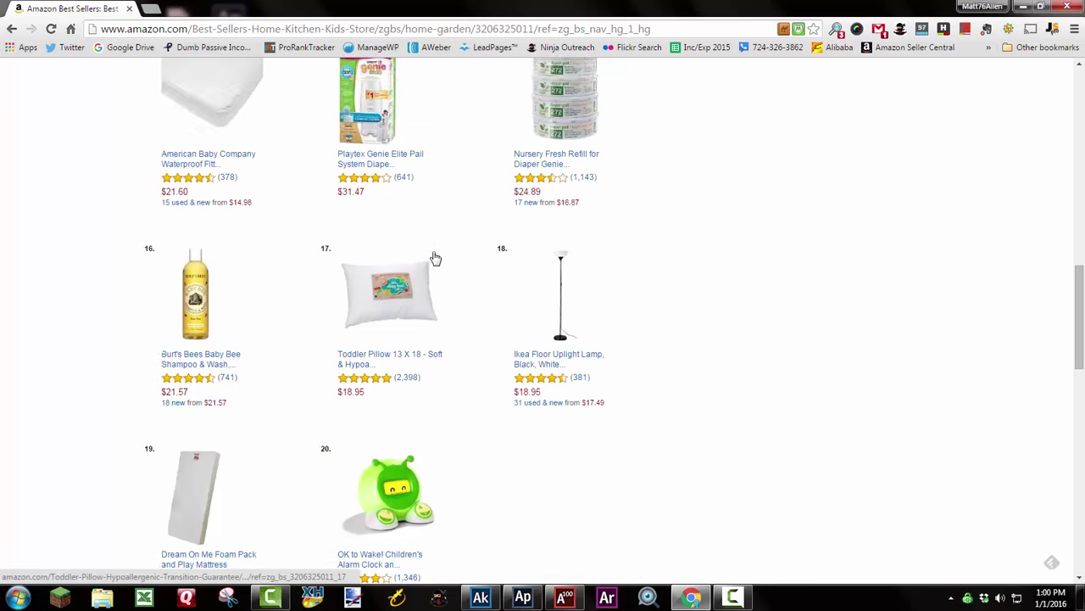
pyautogui.scroll(1, 435, 258)
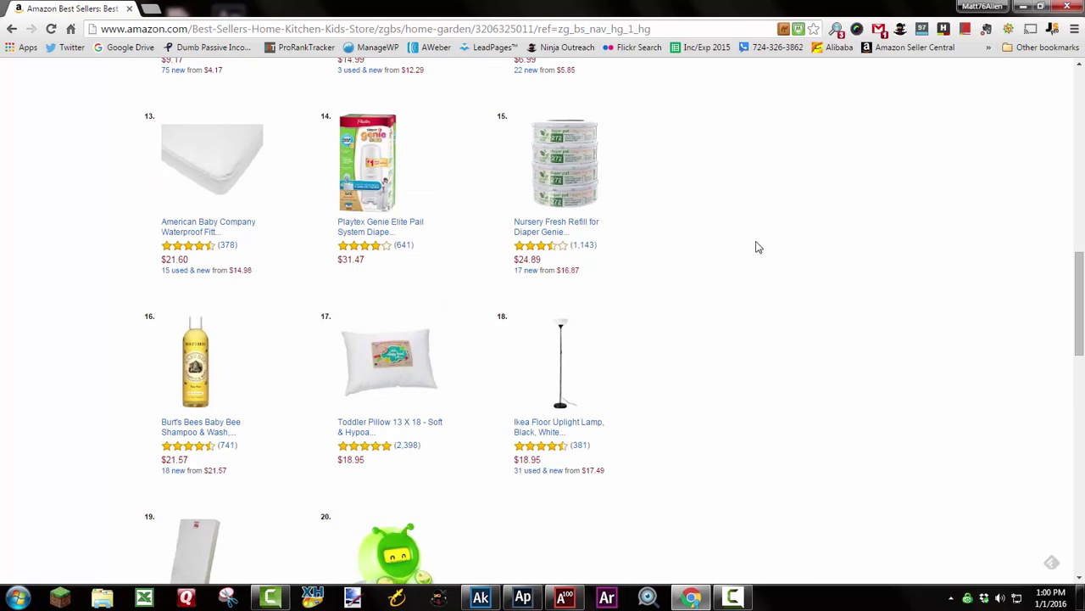
pyautogui.scroll(-2, 764, 252)
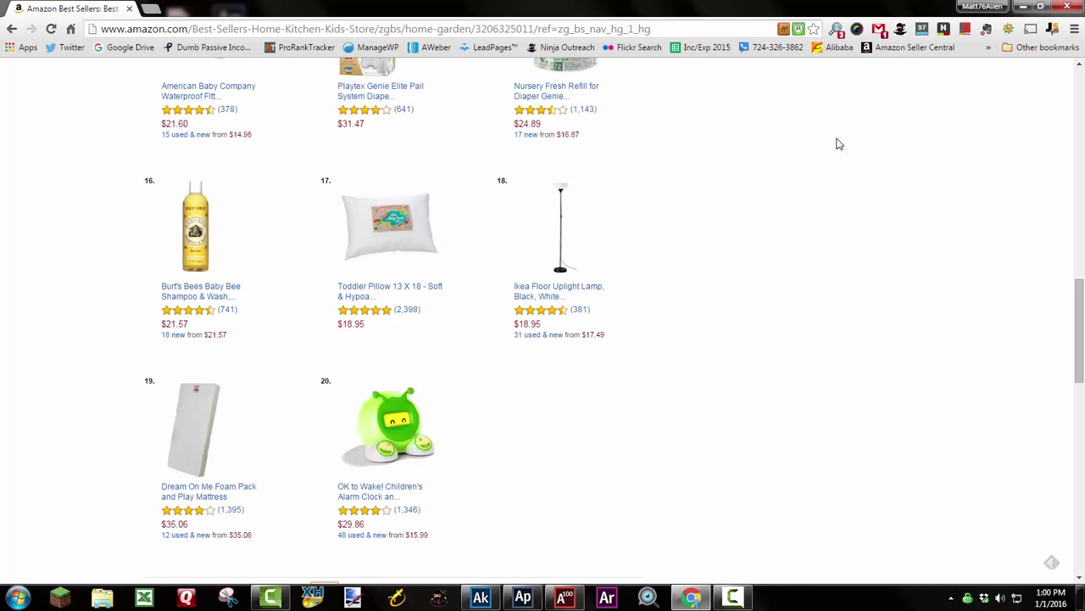
pyautogui.click(1024, 8)
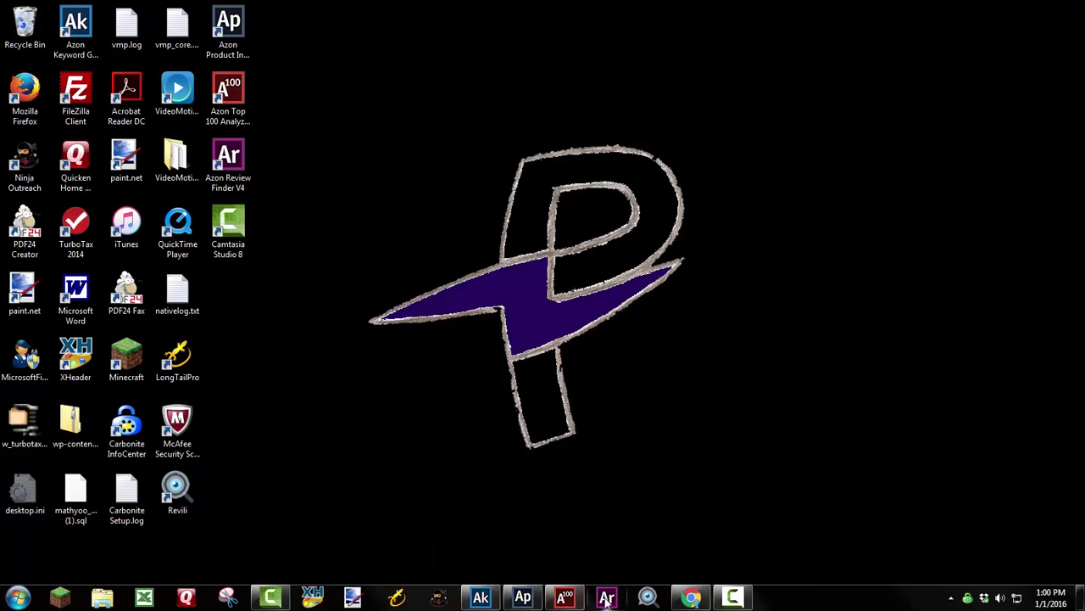
# - In Top 100 Analyzer, choose amazon.com as the site and Best Sellers as the data source
pyautogui.moveTo(565, 600)
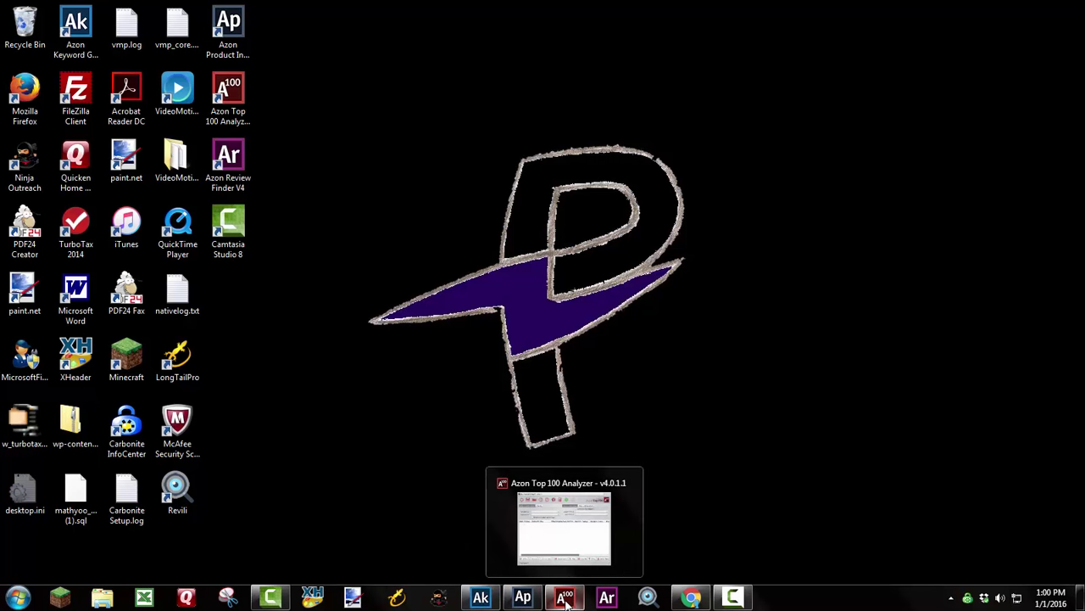
pyautogui.click(565, 600)
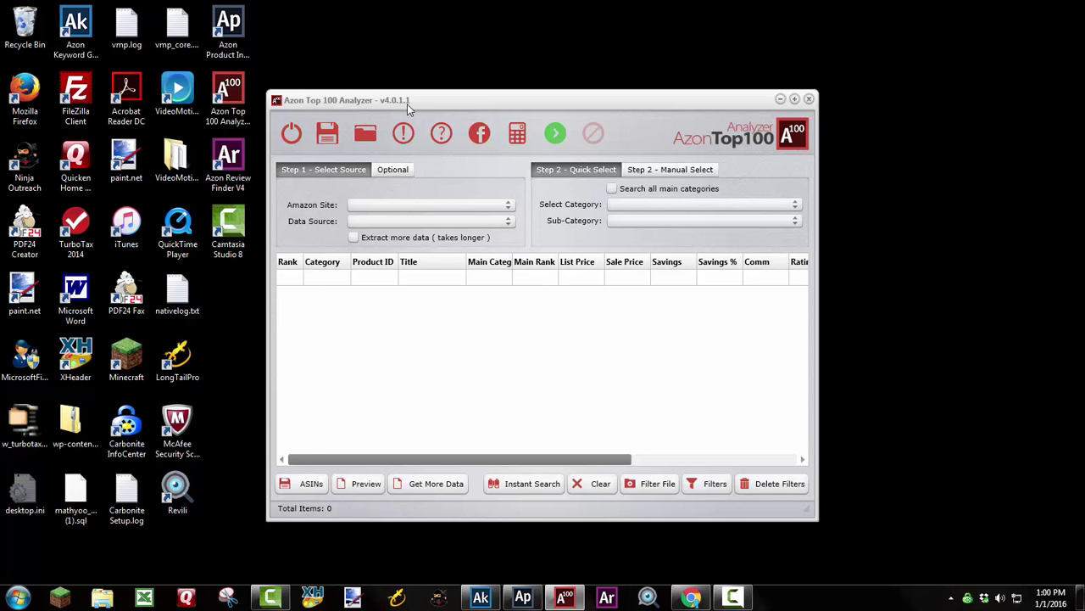
pyautogui.click(507, 208)
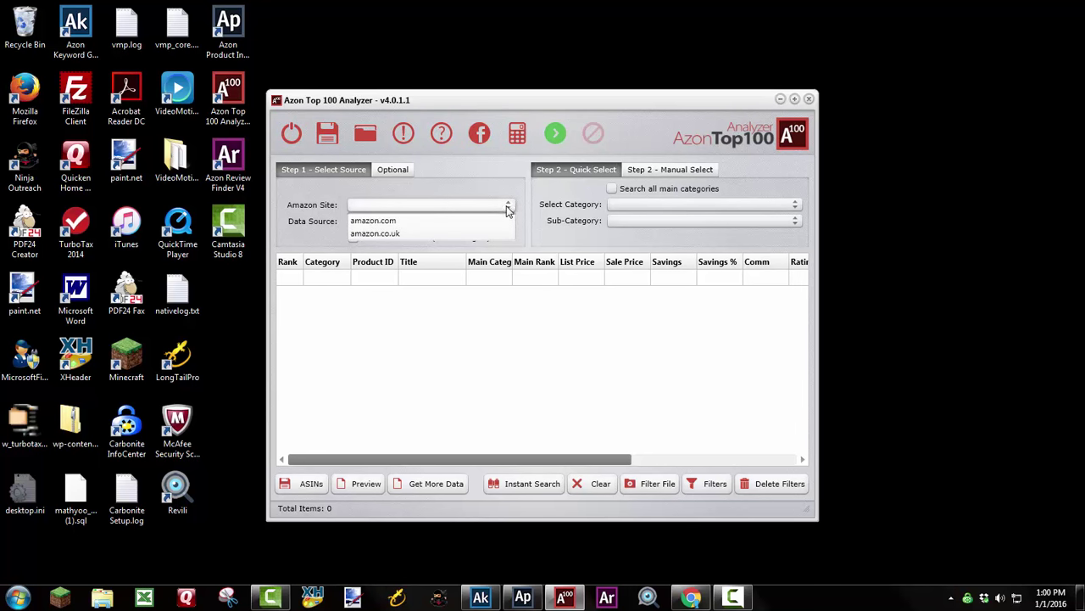
pyautogui.click(391, 221)
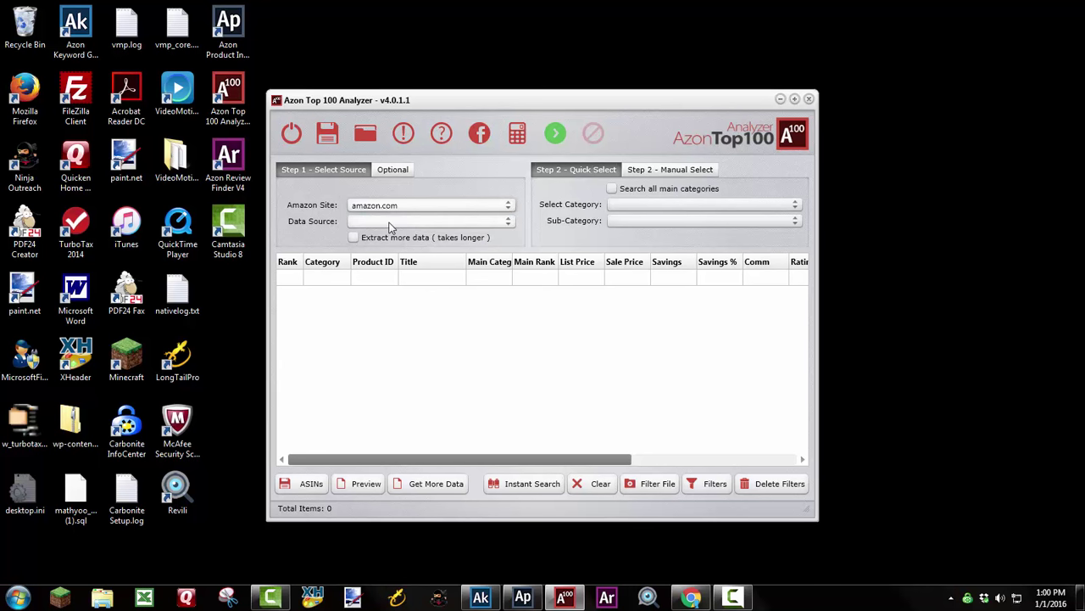
pyautogui.click(508, 223)
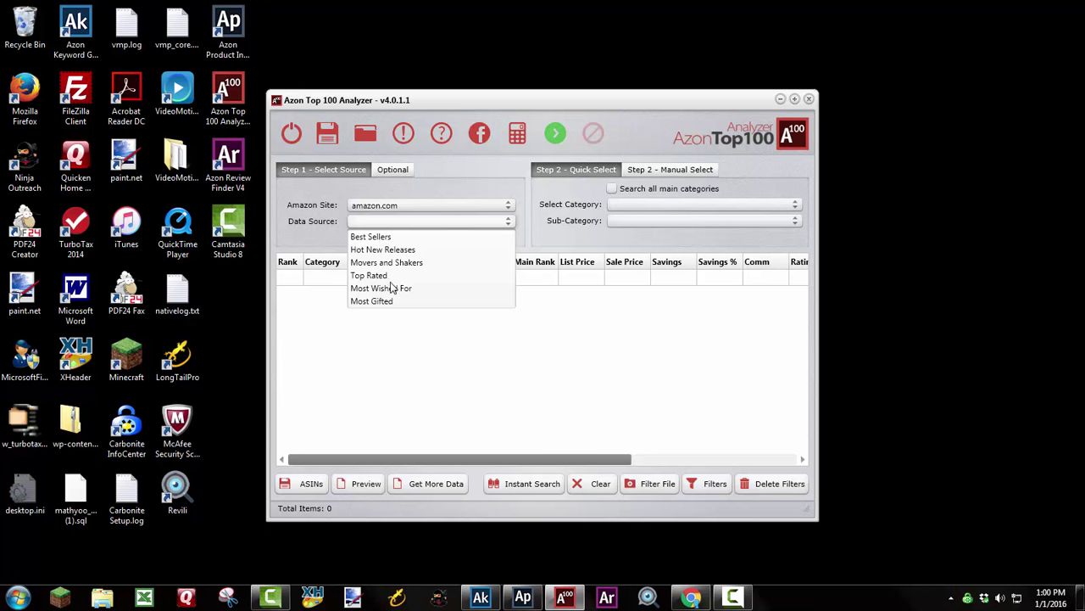
pyautogui.click(372, 239)
# - Set the category to Home and Kitchen and the sub-category to Kids' Home Store
pyautogui.click(792, 207)
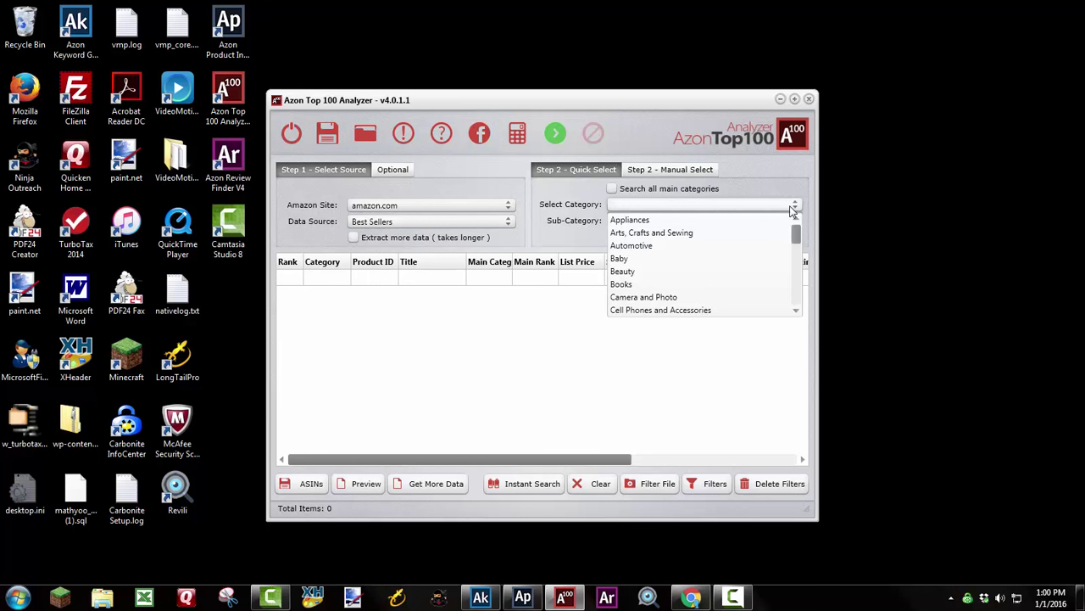
pyautogui.moveTo(797, 232); pyautogui.dragTo(797, 254)
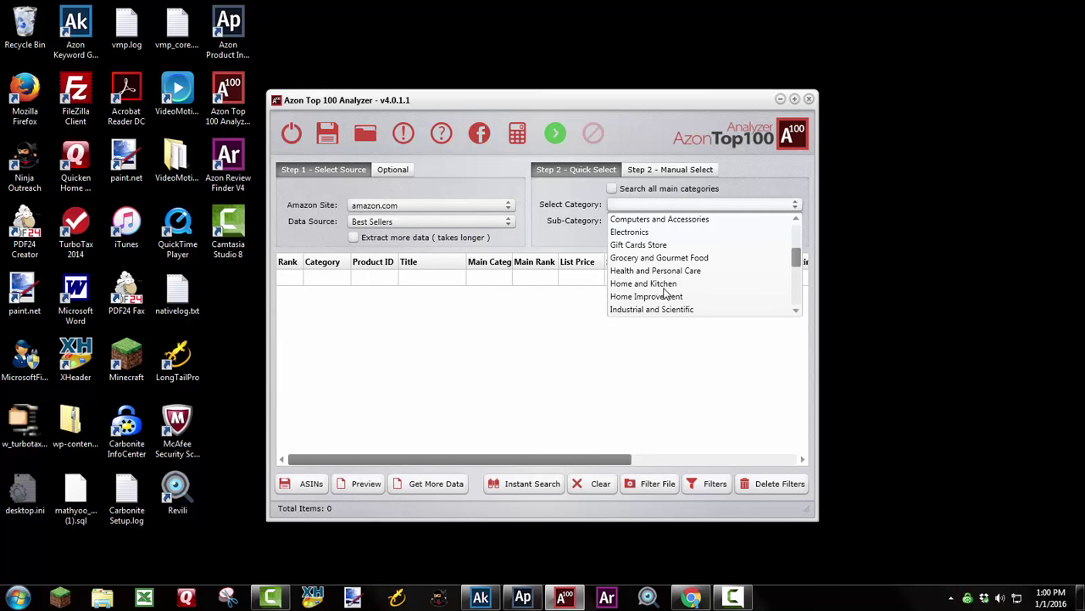
pyautogui.click(657, 284)
pyautogui.click(795, 222)
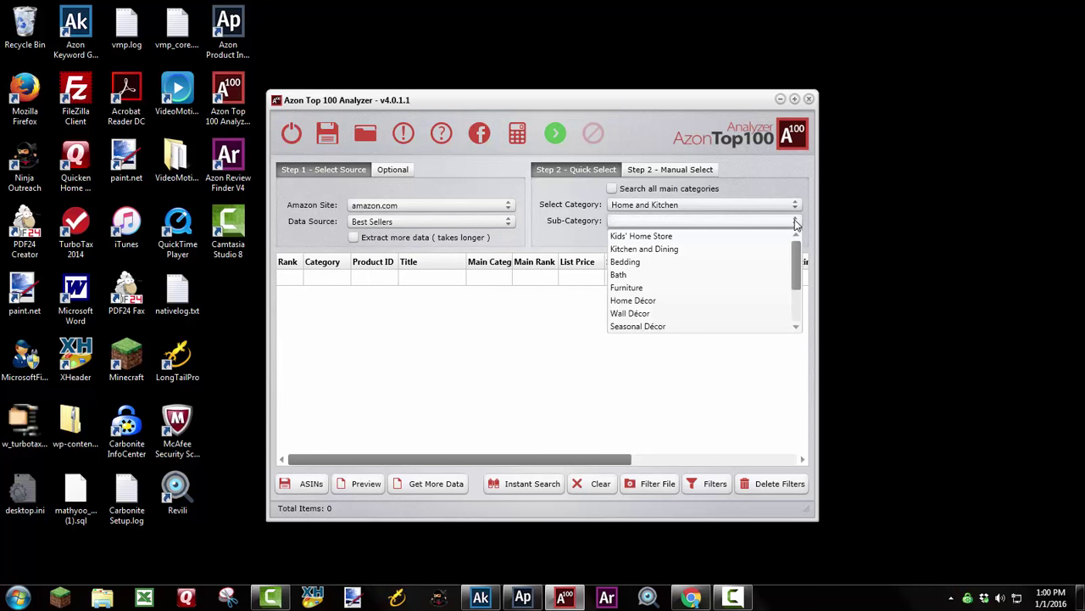
pyautogui.click(650, 238)
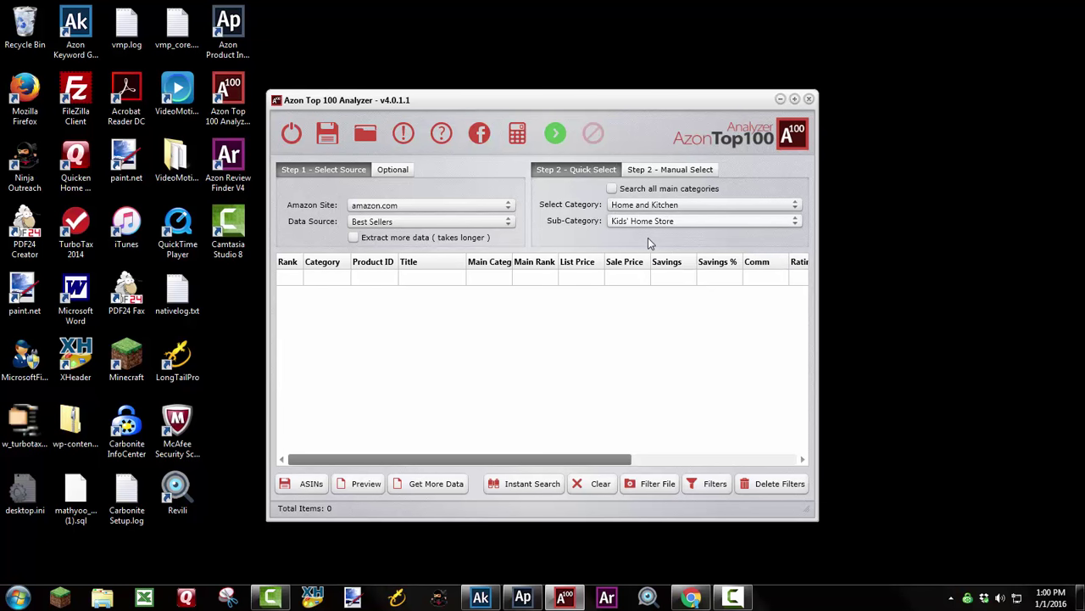
# - Start the top 100 scan, maximize the analyzer and widen the Title column
pyautogui.click(557, 136)
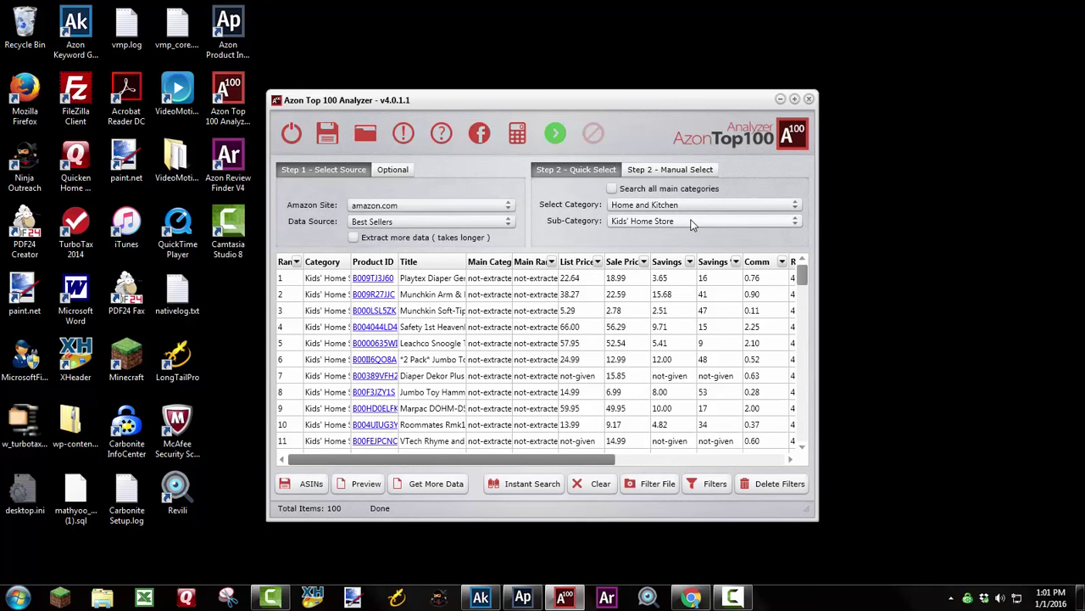
pyautogui.click(794, 99)
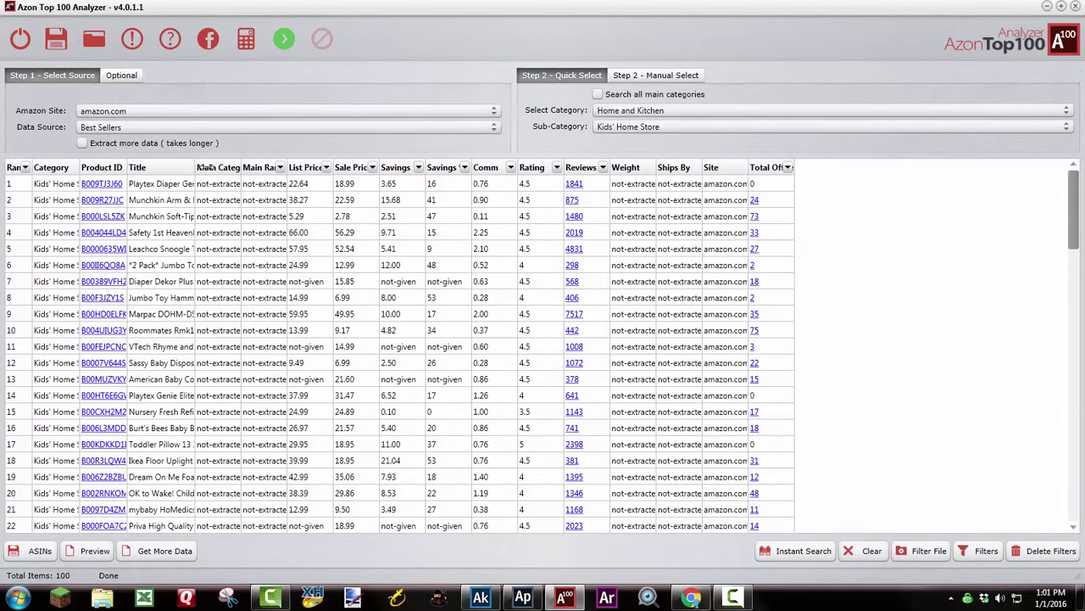
pyautogui.moveTo(207, 167); pyautogui.dragTo(308, 170)
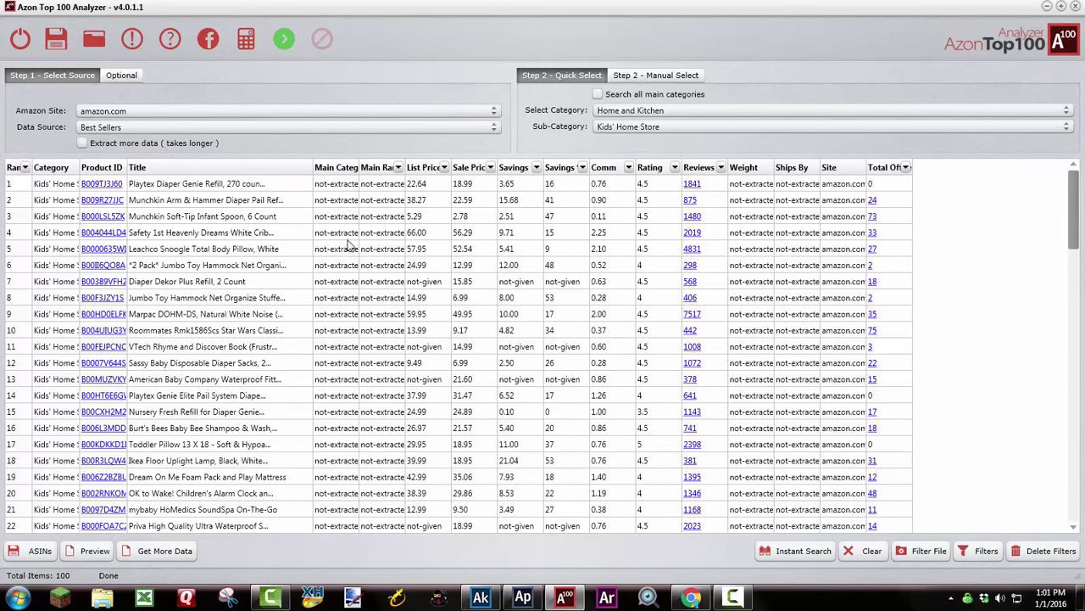
# - Sort the 100 products by Sale Price, highest first, and scroll through them
pyautogui.click(469, 167)
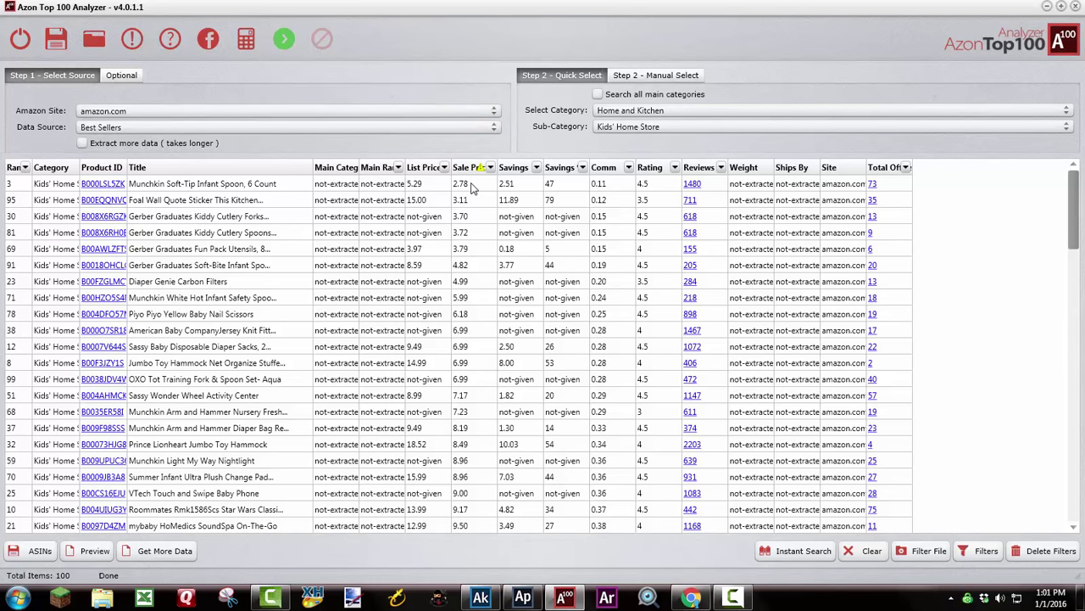
pyautogui.click(468, 169)
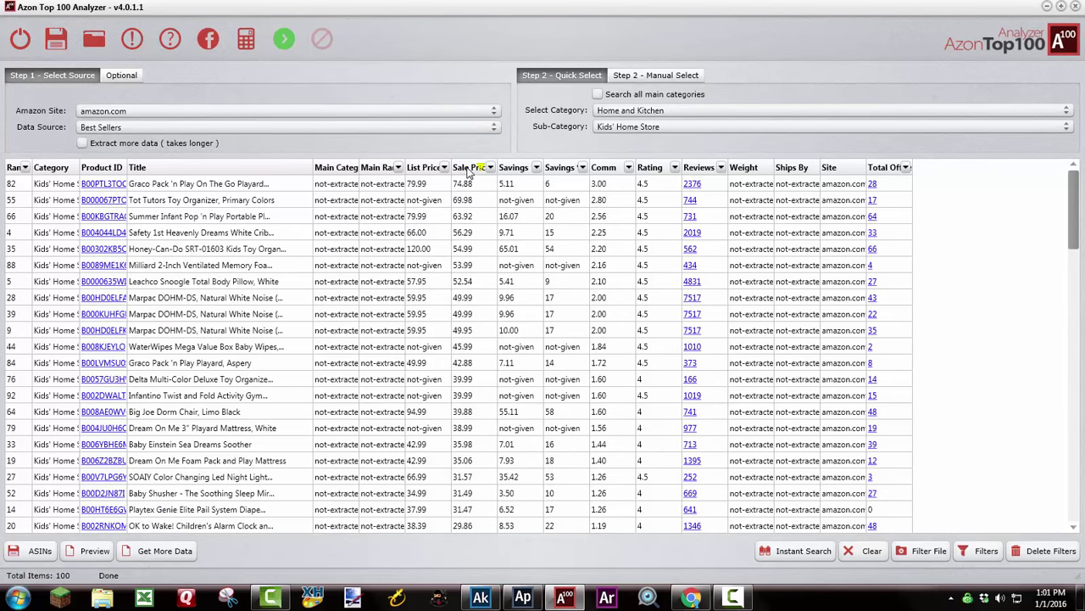
pyautogui.scroll(-2, 479, 261)
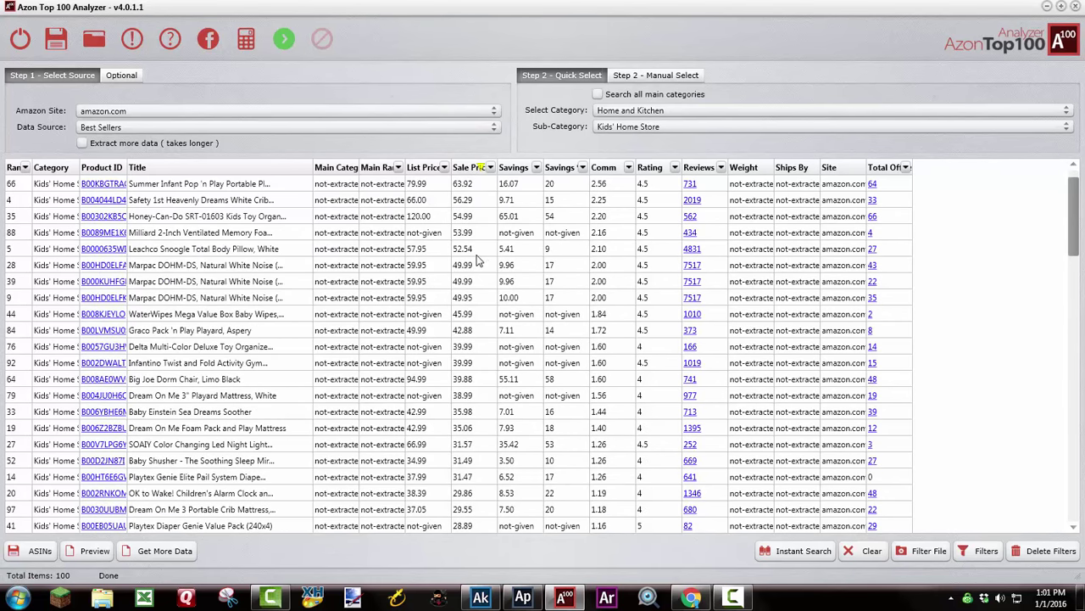
pyautogui.scroll(-8, 479, 260)
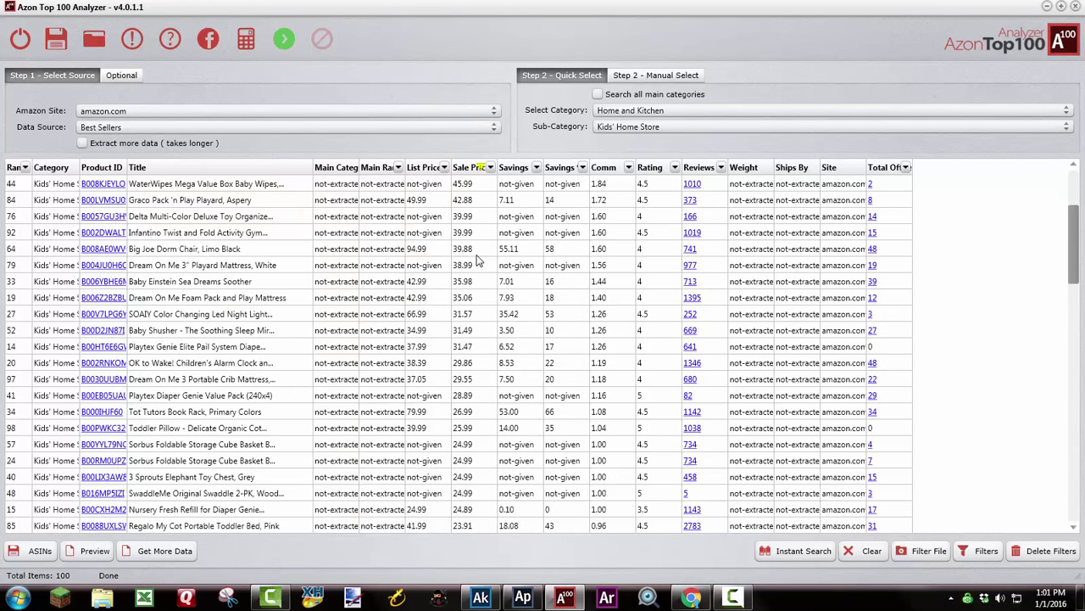
pyautogui.scroll(-4, 478, 260)
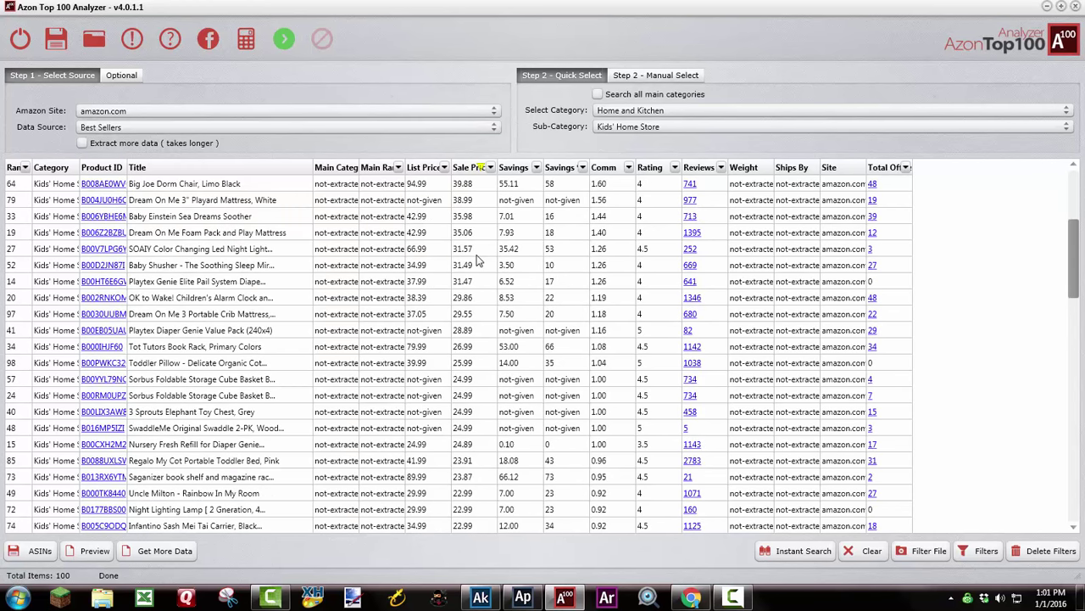
pyautogui.scroll(-1, 478, 260)
pyautogui.scroll(-1, 477, 260)
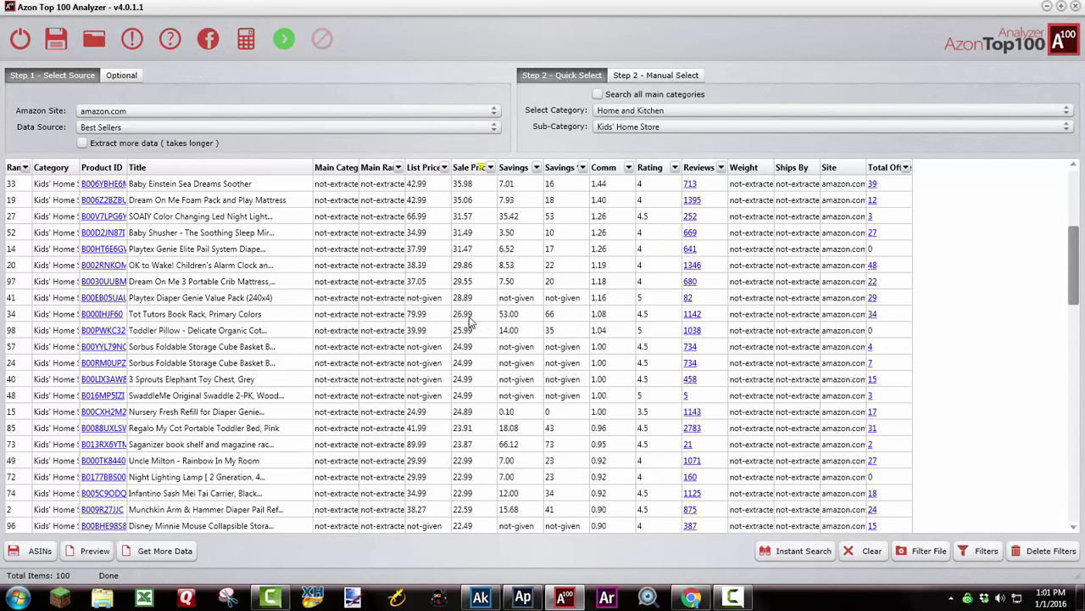
pyautogui.scroll(-1, 469, 238)
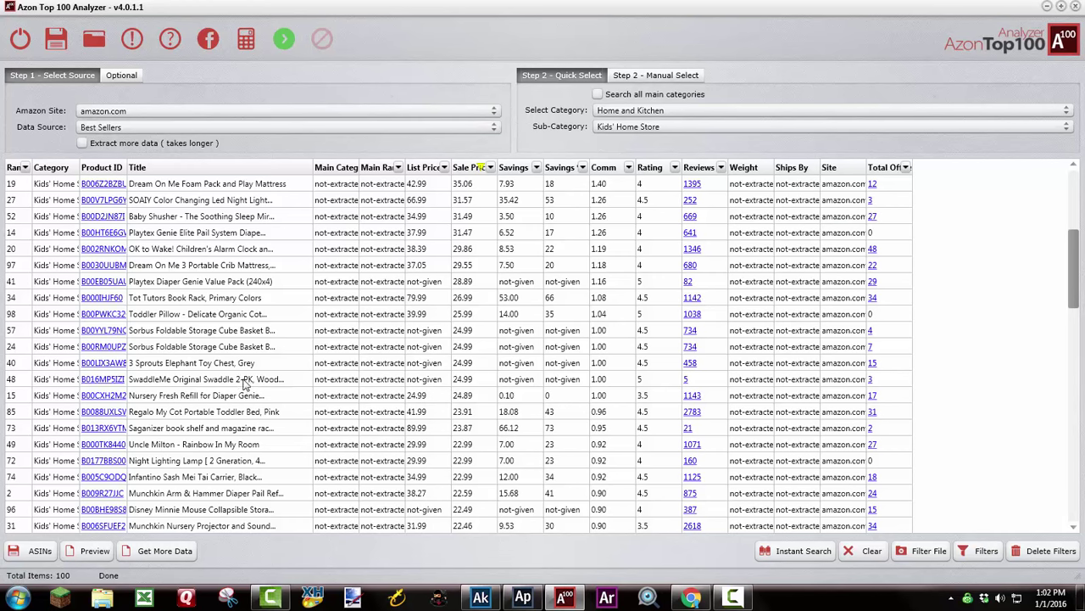
pyautogui.scroll(-5, 244, 386)
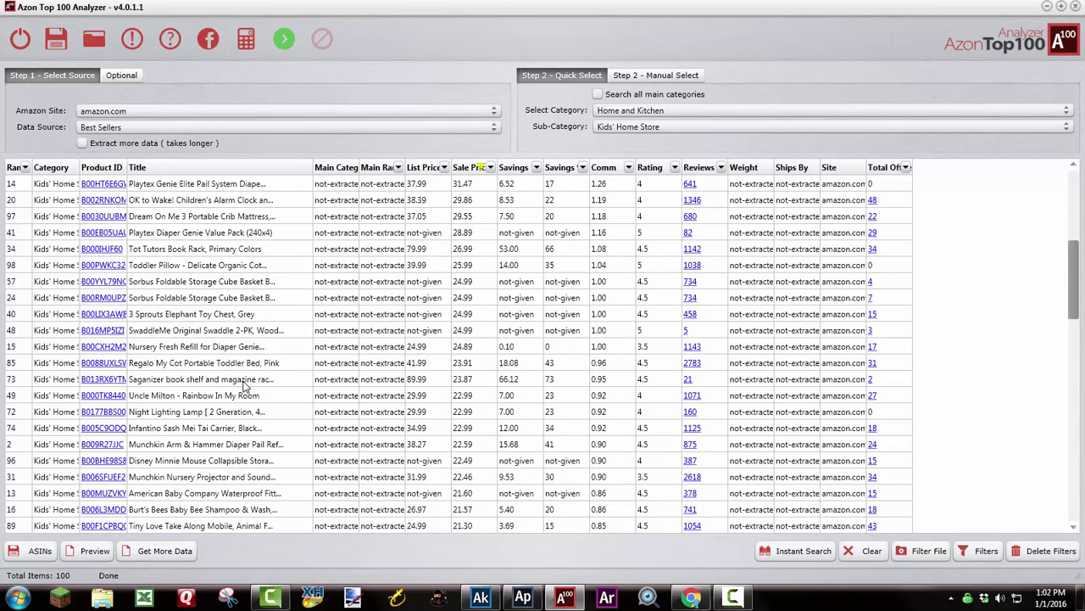
pyautogui.scroll(-1, 244, 386)
pyautogui.scroll(-2, 244, 385)
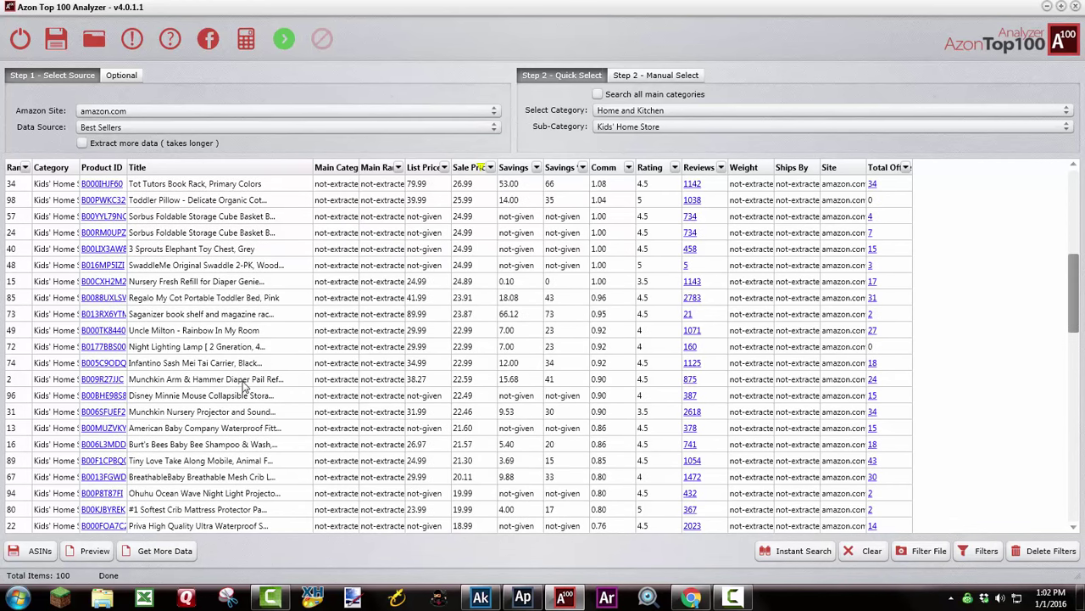
pyautogui.scroll(-1, 331, 402)
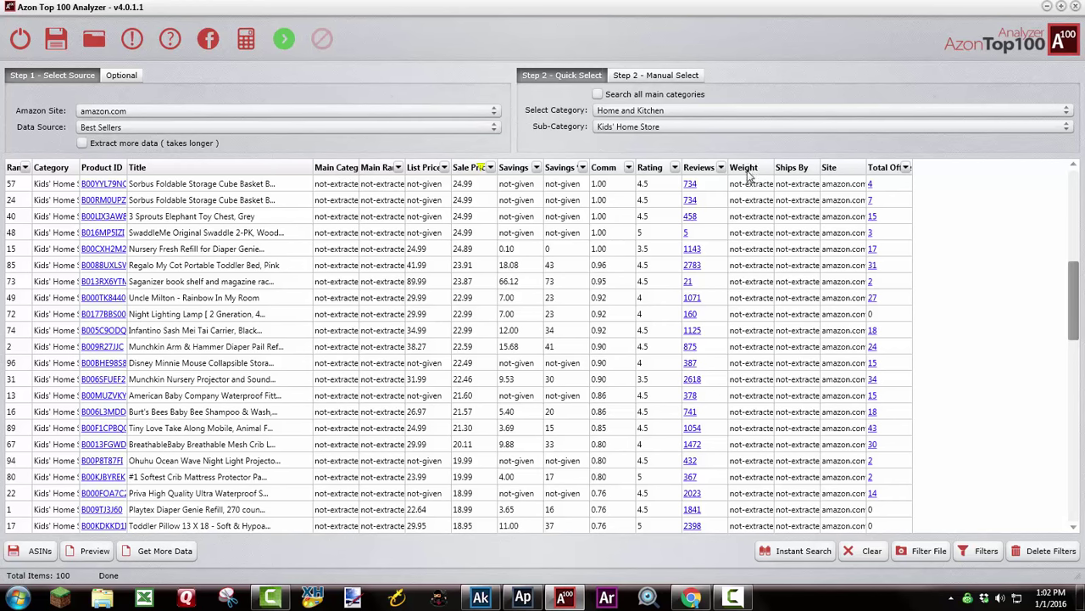
# - Use Get More Data to fetch main category, rank, weight and shipping for all products
pyautogui.click(160, 555)
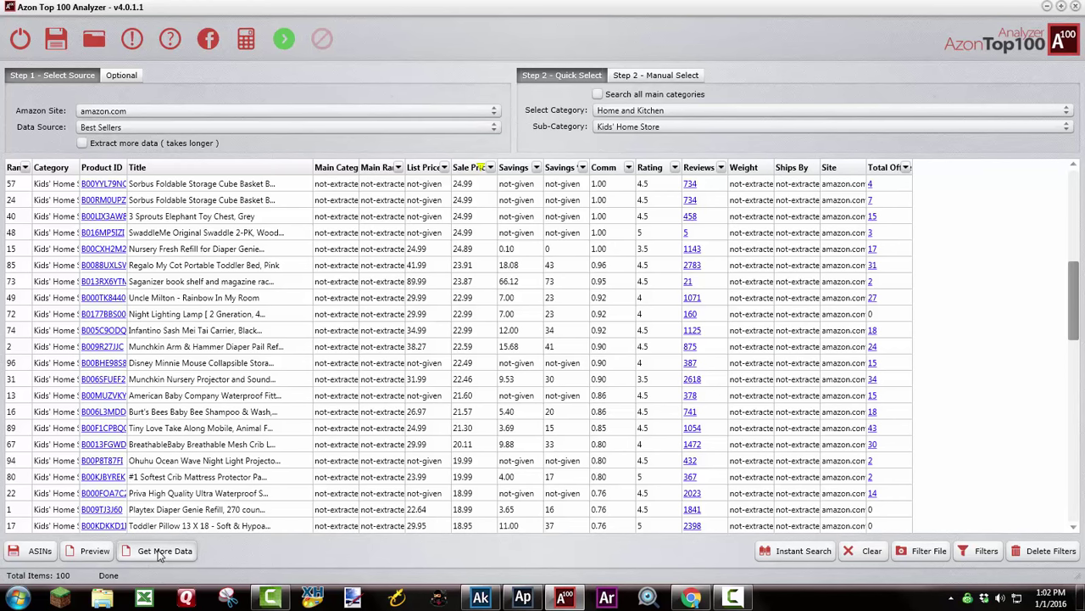
pyautogui.click(154, 570)
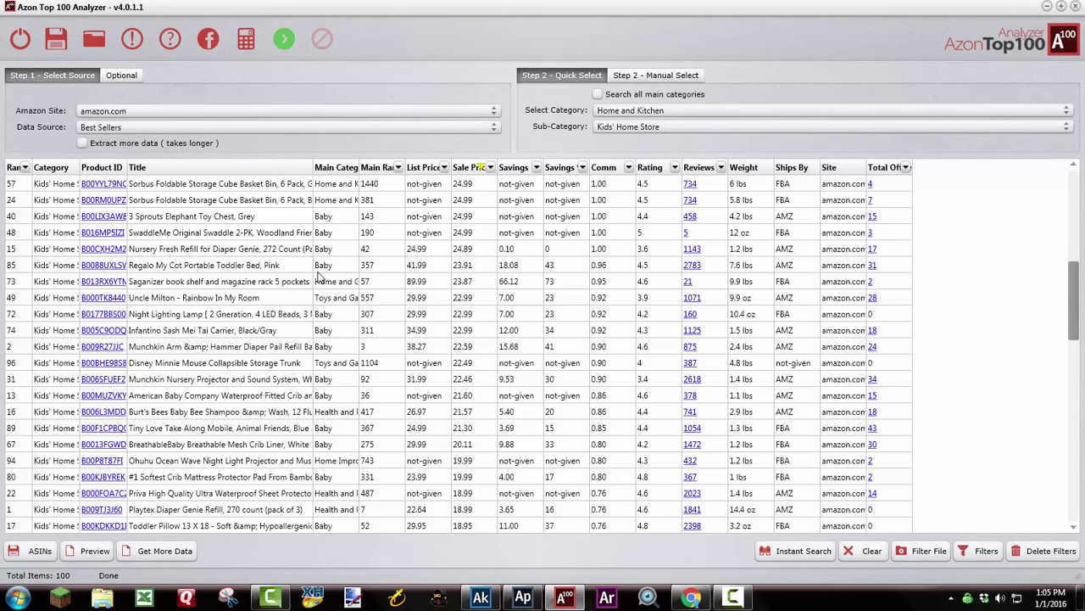
# - Scroll to the BreathableBaby Breathable Mesh Crib Liner, White row and open its Amazon page
pyautogui.scroll(-1, 322, 277)
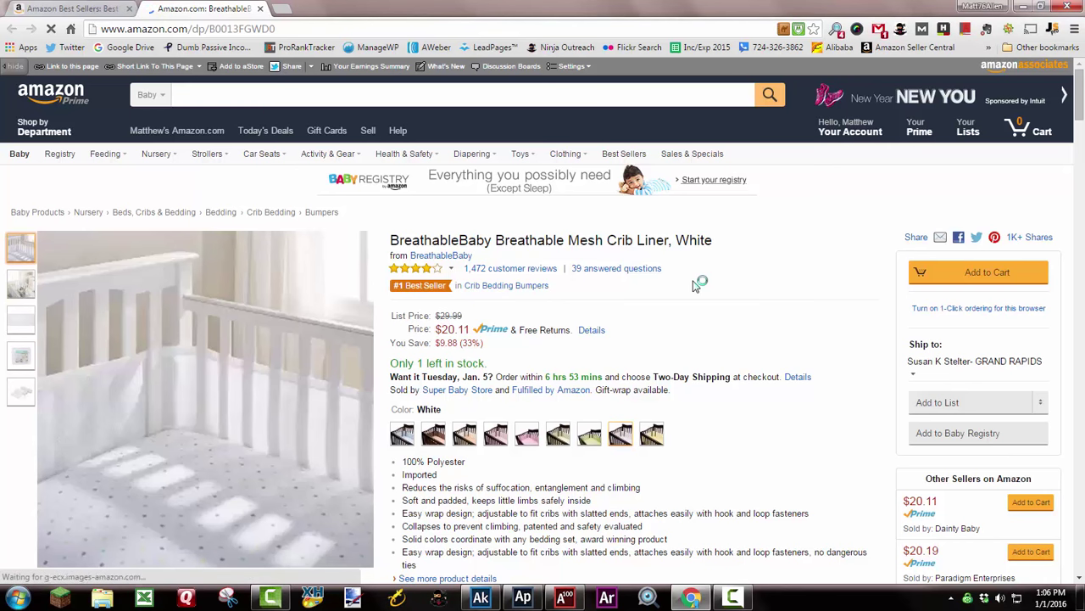
# - Review the $20.11 crib liner listing, then search Amazon Baby for 'mesh crib liner'
pyautogui.scroll(-1, 382, 220)
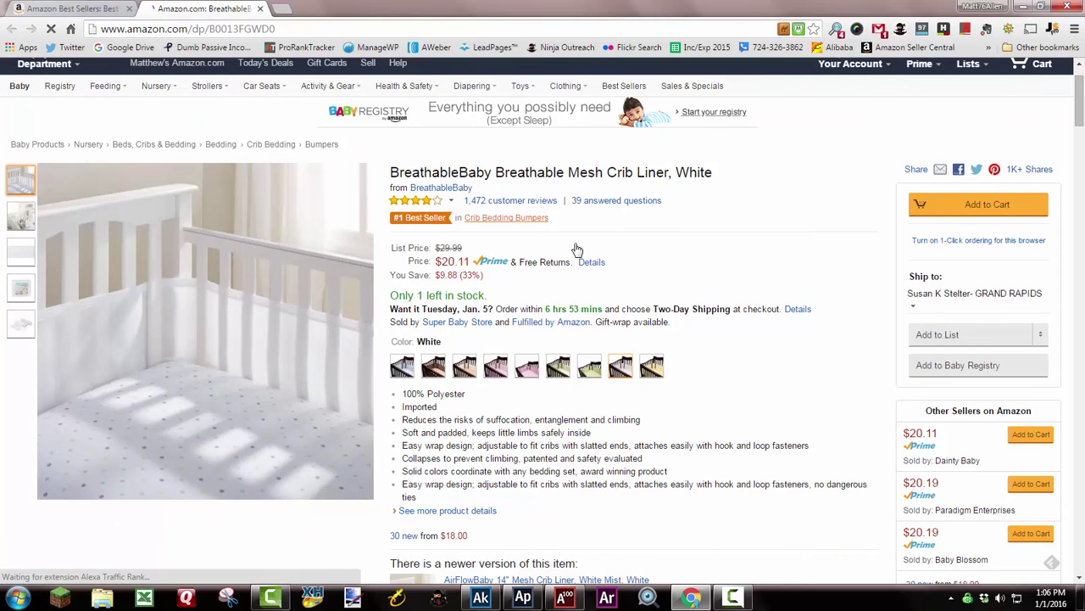
pyautogui.scroll(-5, 603, 252)
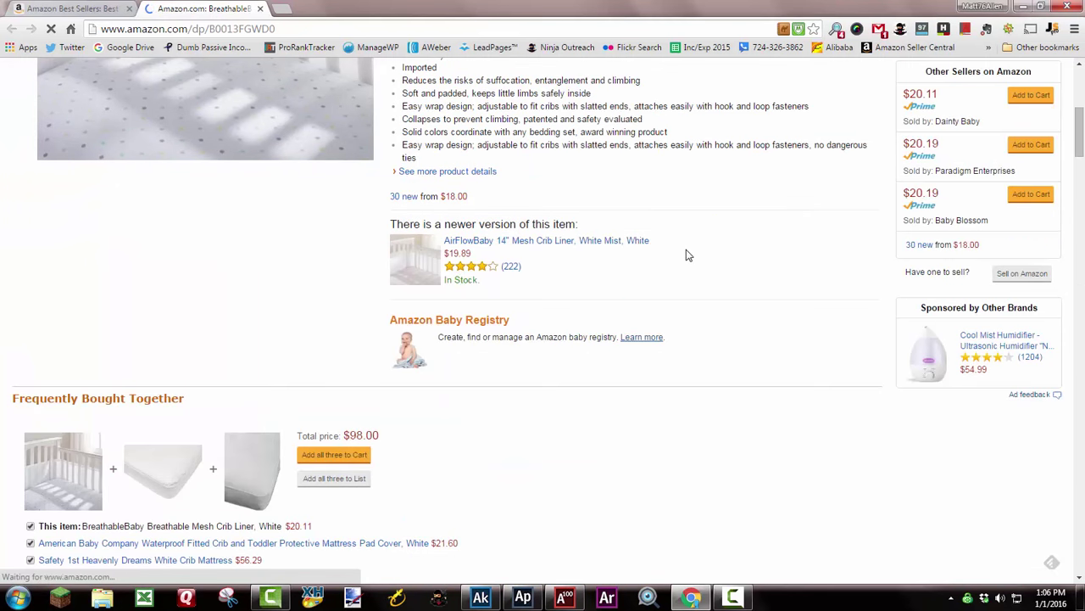
pyautogui.scroll(6, 684, 245)
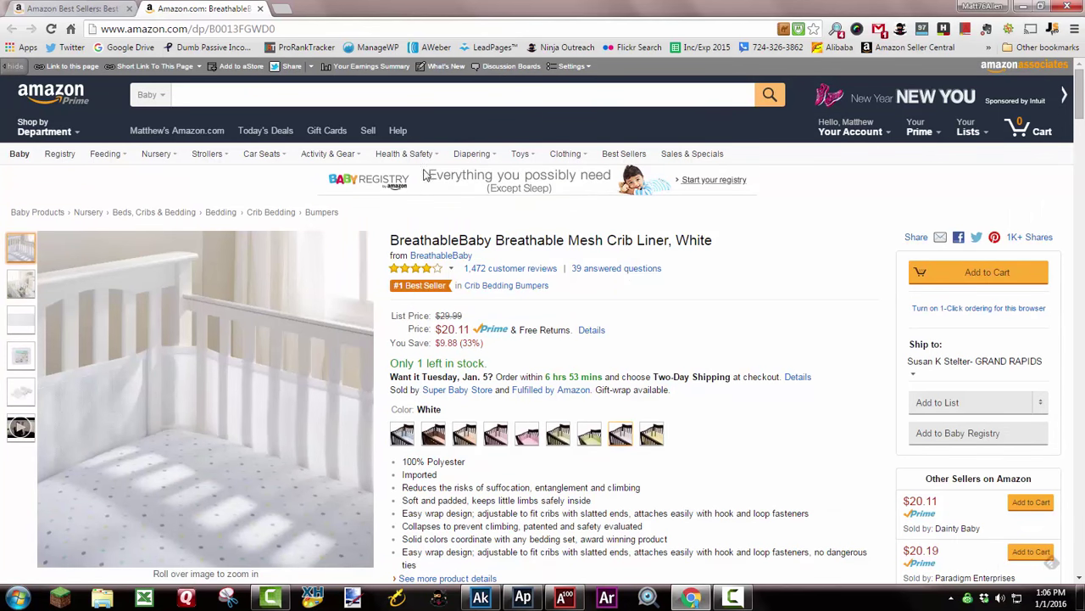
pyautogui.click(202, 94)
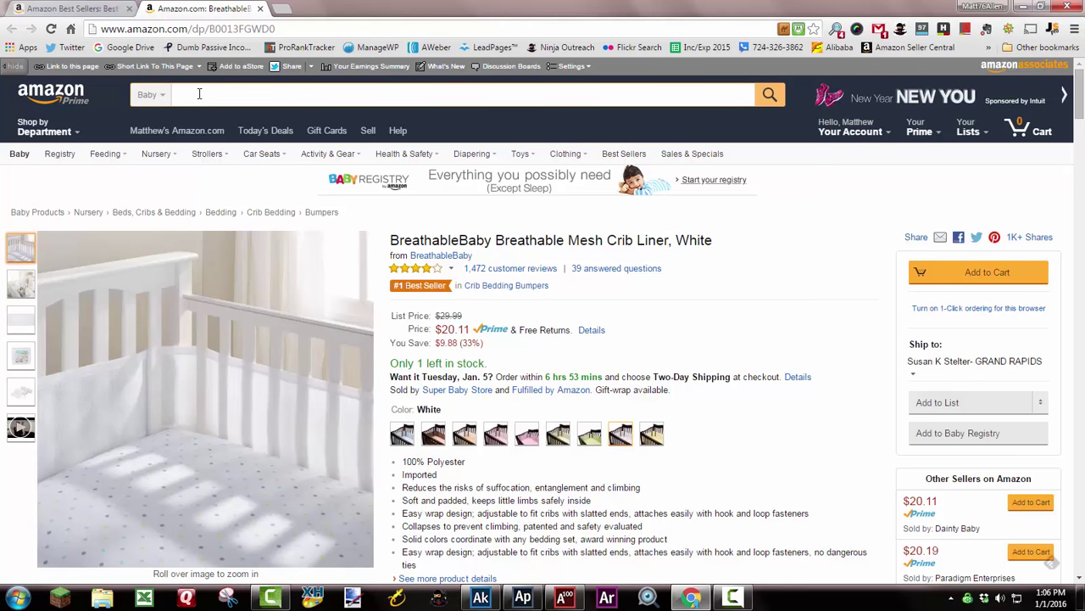
pyautogui.write('mesh crib')
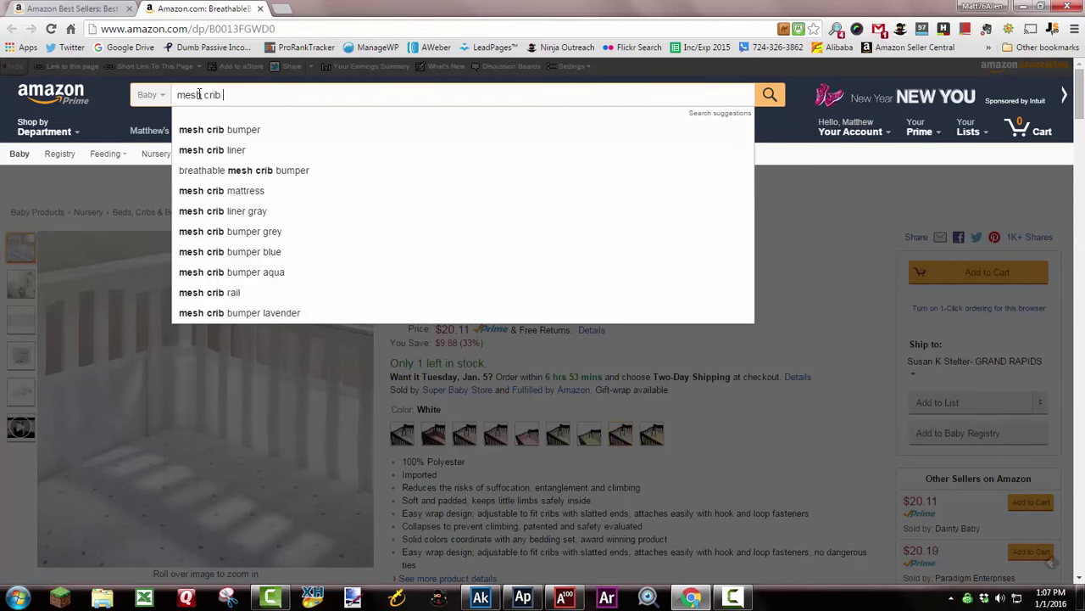
pyautogui.click(213, 150)
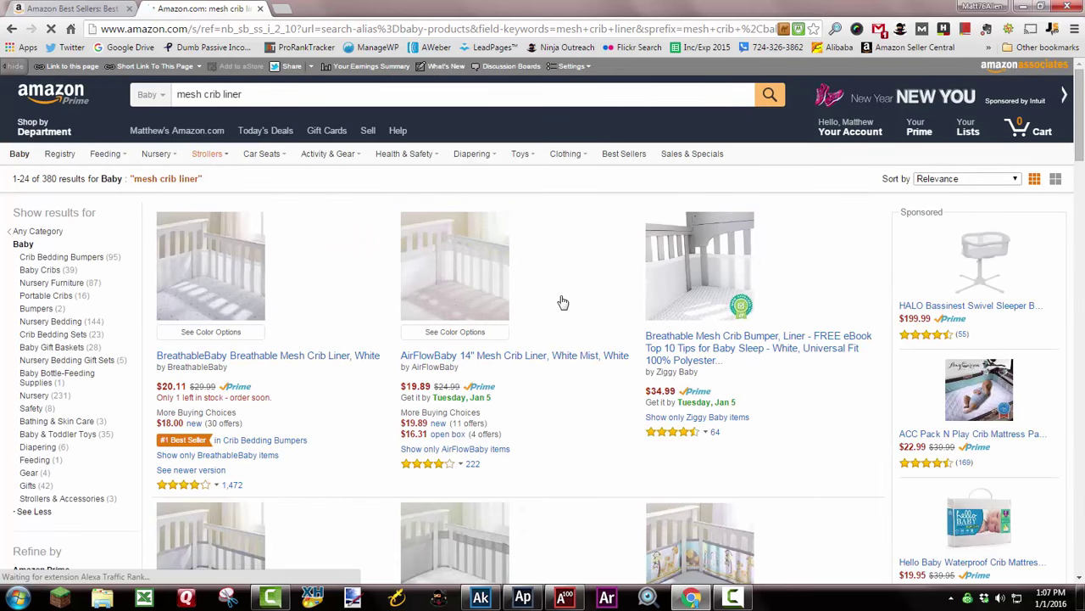
# - Browse the 380 'mesh crib liner' results, return to the top, and minimize Chrome
pyautogui.scroll(-3, 562, 302)
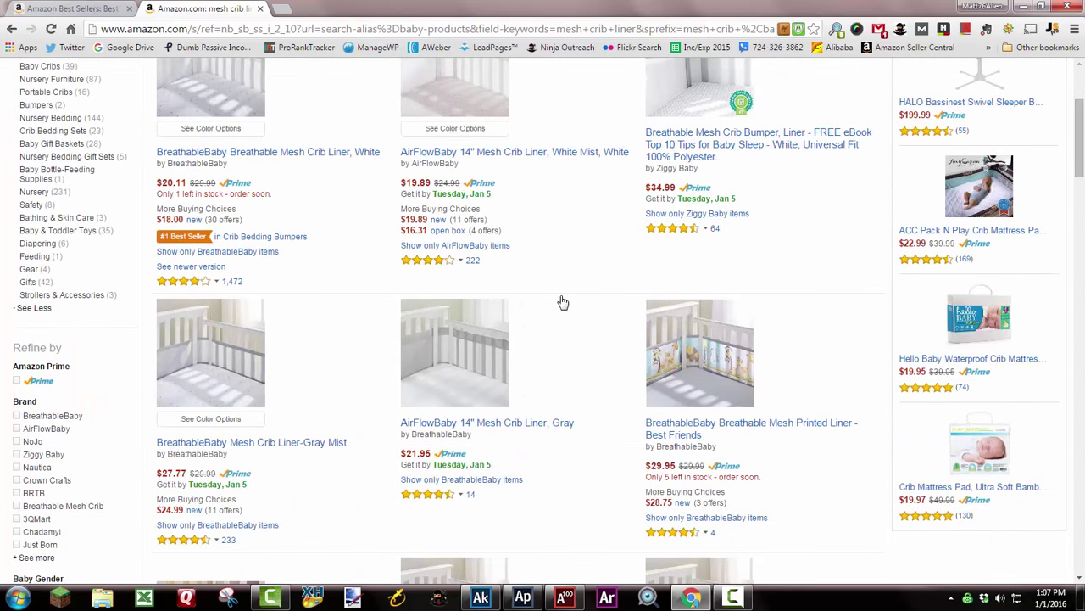
pyautogui.scroll(-1, 560, 295)
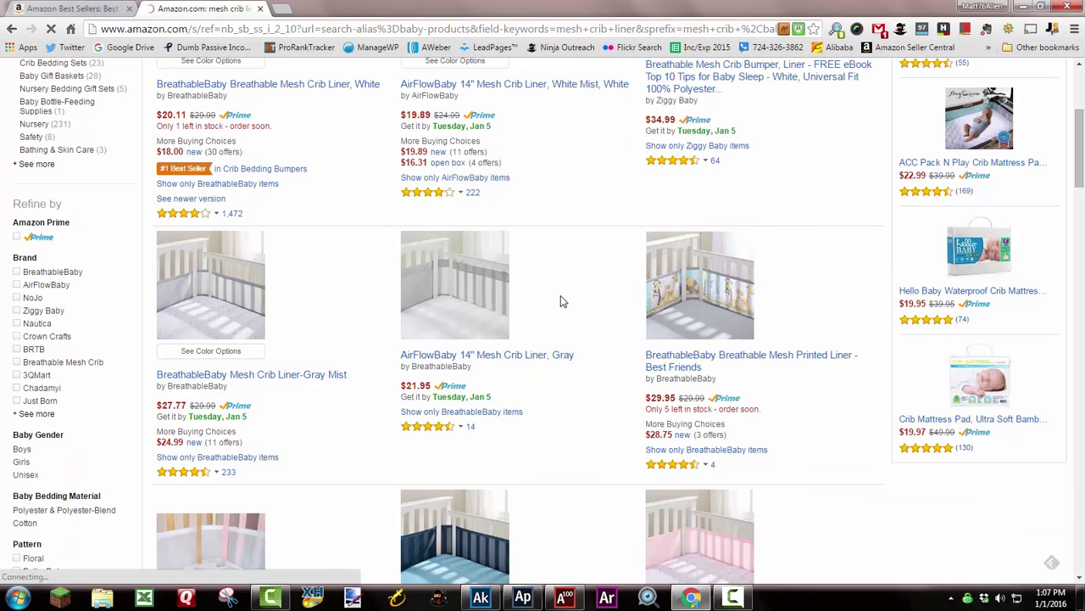
pyautogui.scroll(-7, 560, 300)
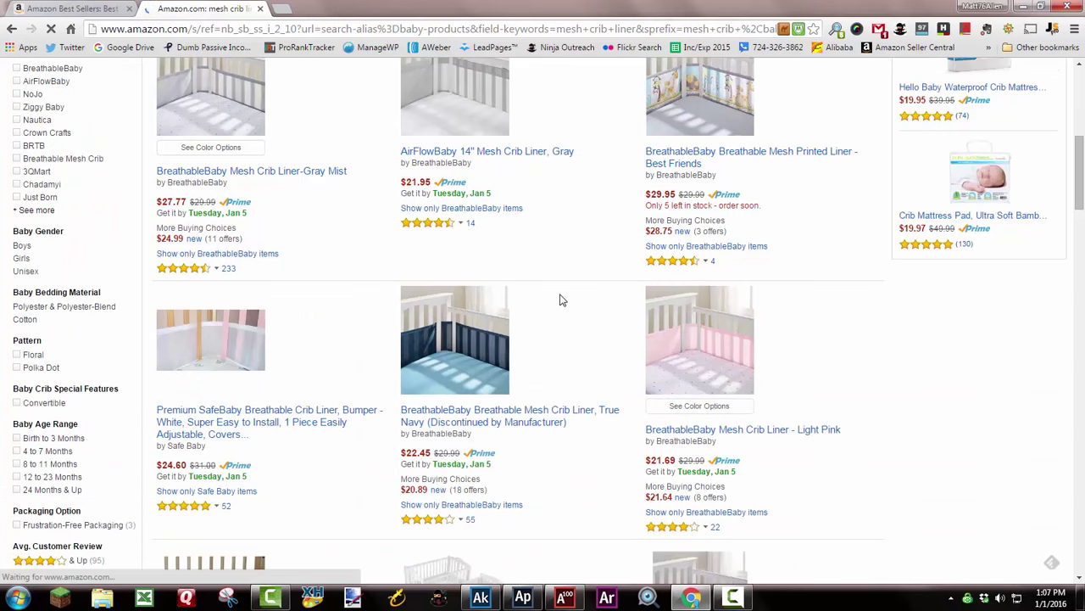
pyautogui.scroll(-2, 560, 299)
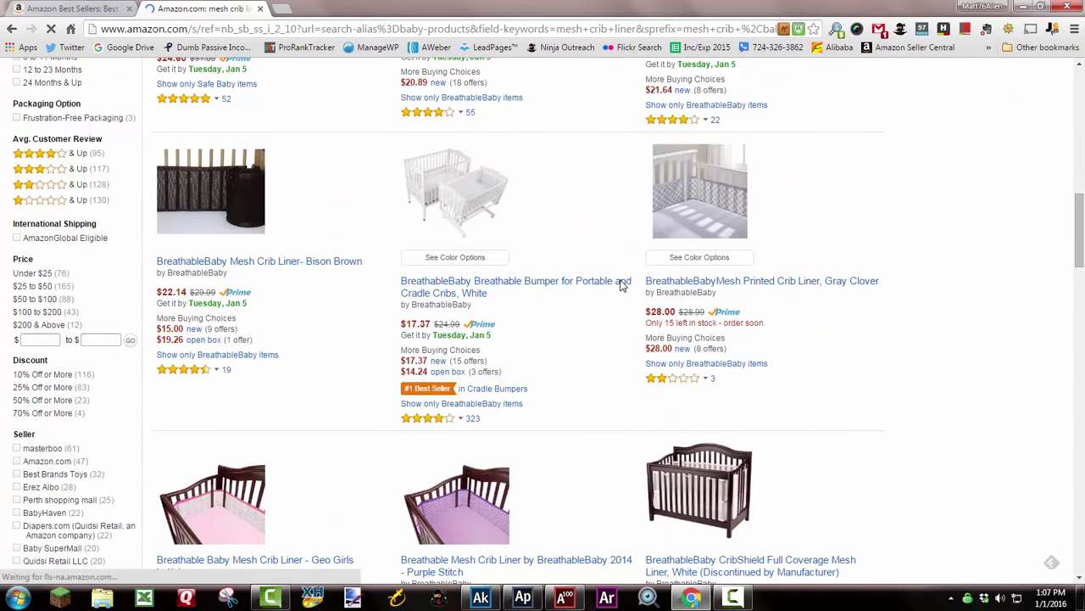
pyautogui.scroll(-1, 620, 282)
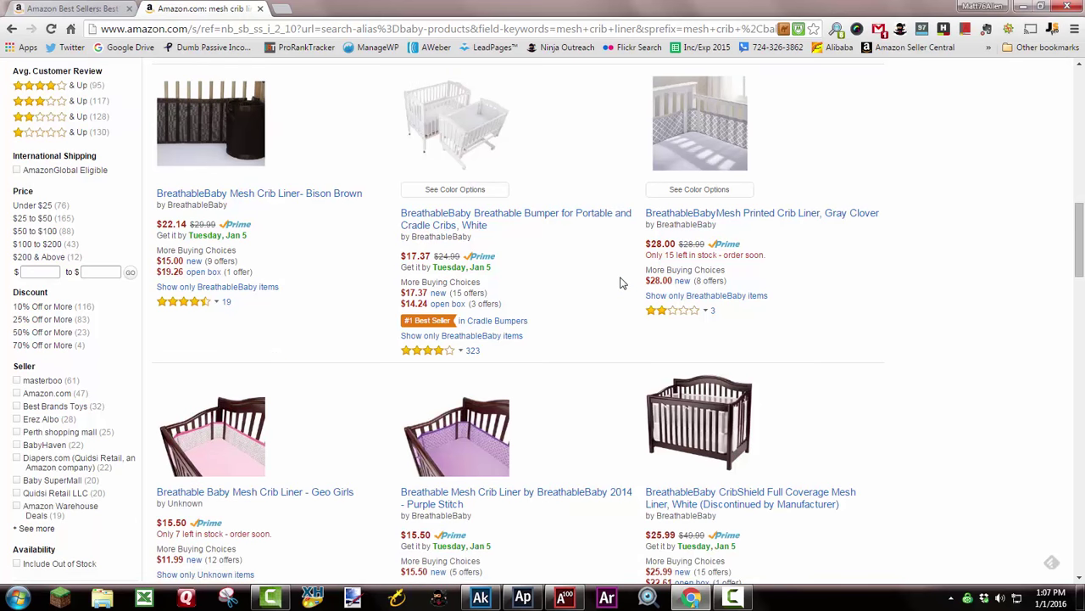
pyautogui.scroll(-1, 620, 283)
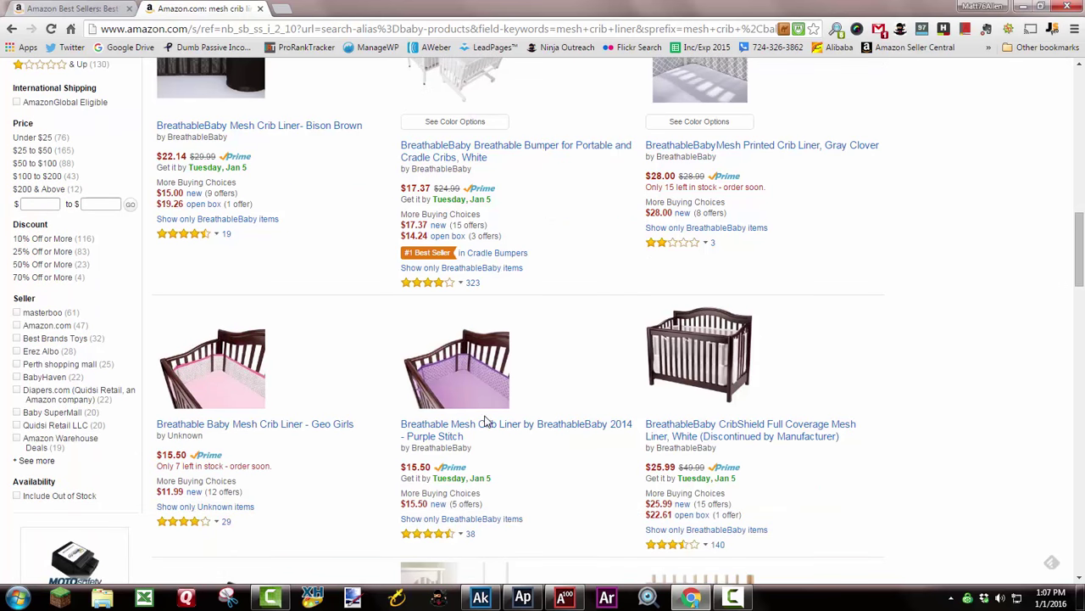
pyautogui.scroll(-4, 484, 422)
pyautogui.scroll(-2, 496, 377)
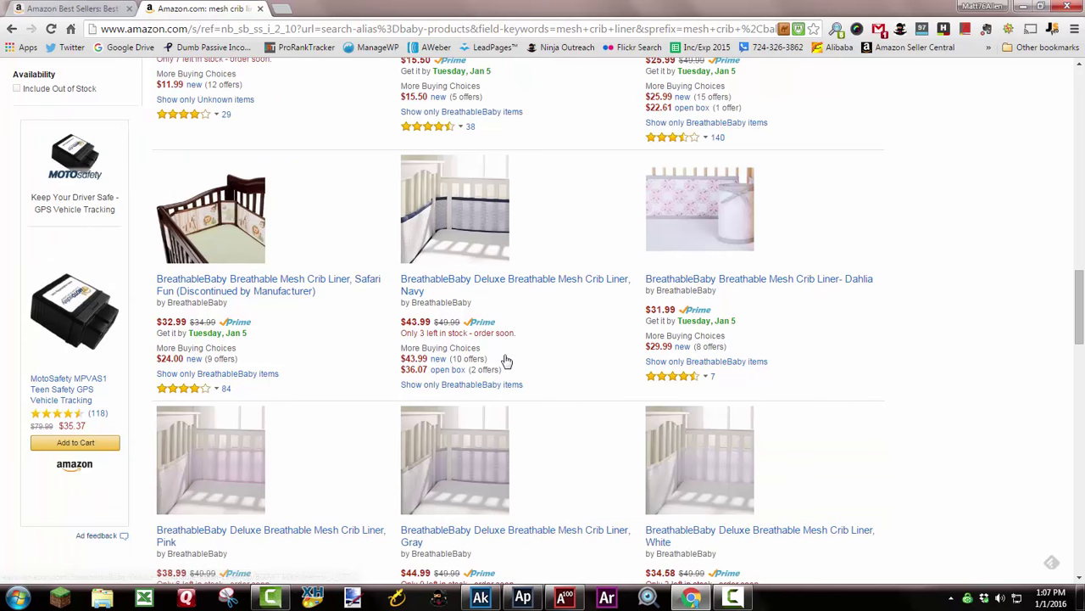
pyautogui.scroll(-4, 524, 307)
pyautogui.scroll(-9, 526, 310)
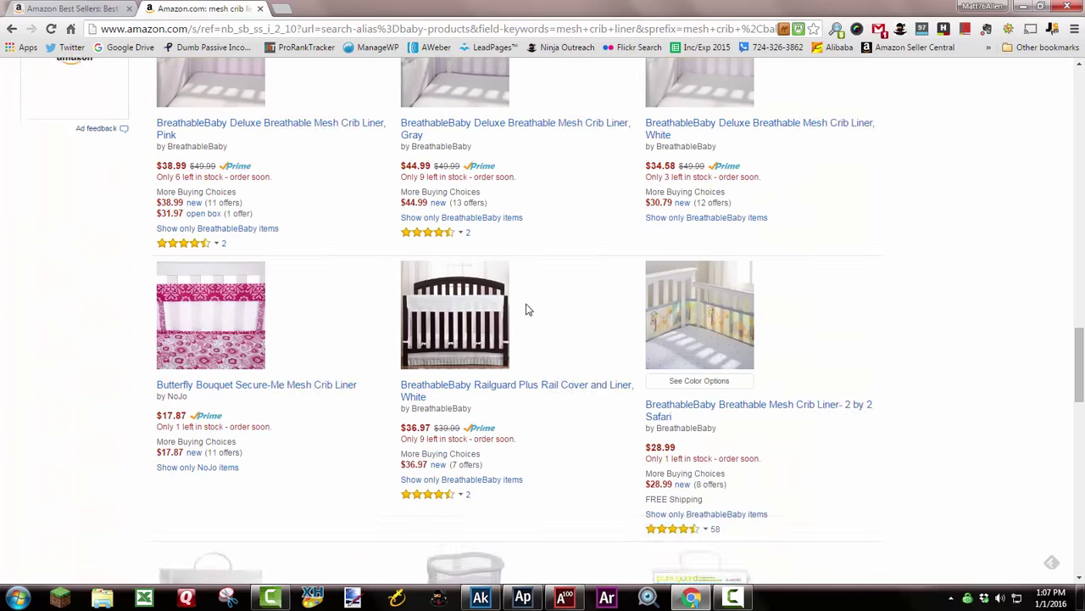
pyautogui.scroll(6, 526, 309)
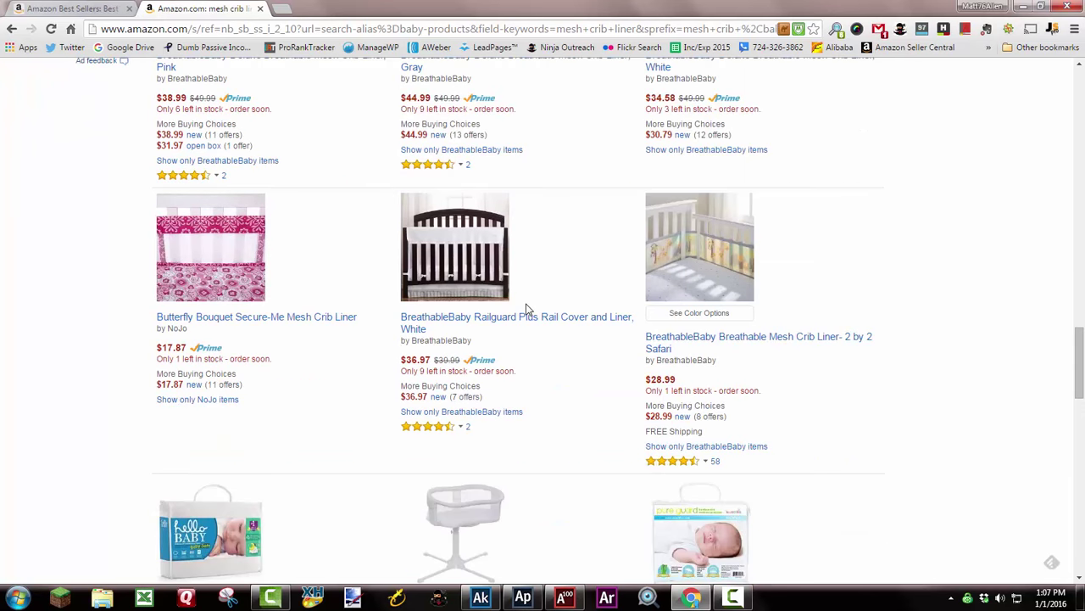
pyautogui.scroll(-2, 540, 296)
pyautogui.scroll(14, 540, 296)
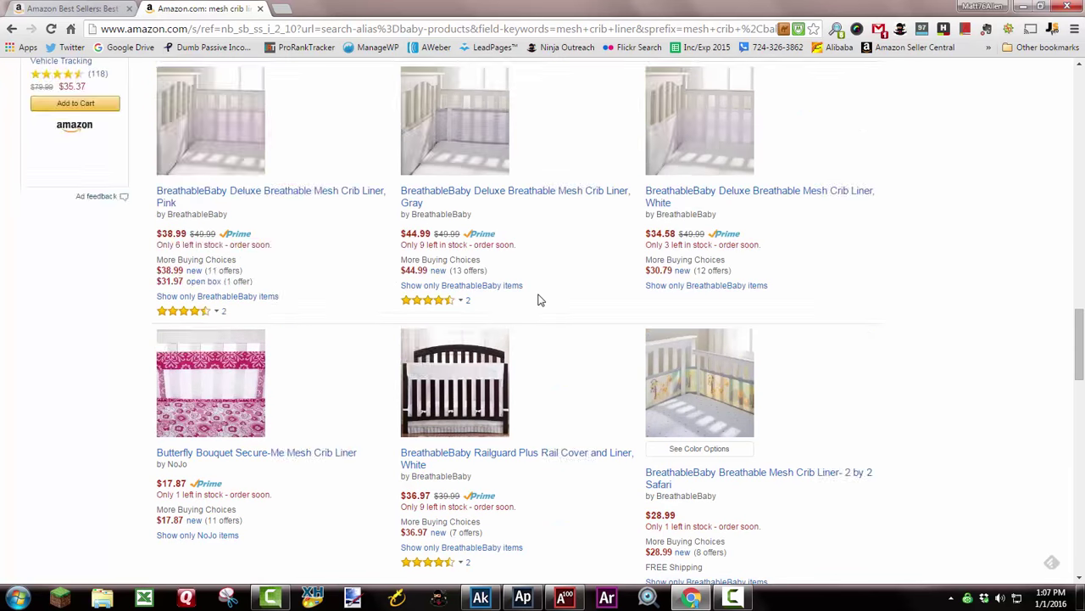
pyautogui.scroll(10, 534, 289)
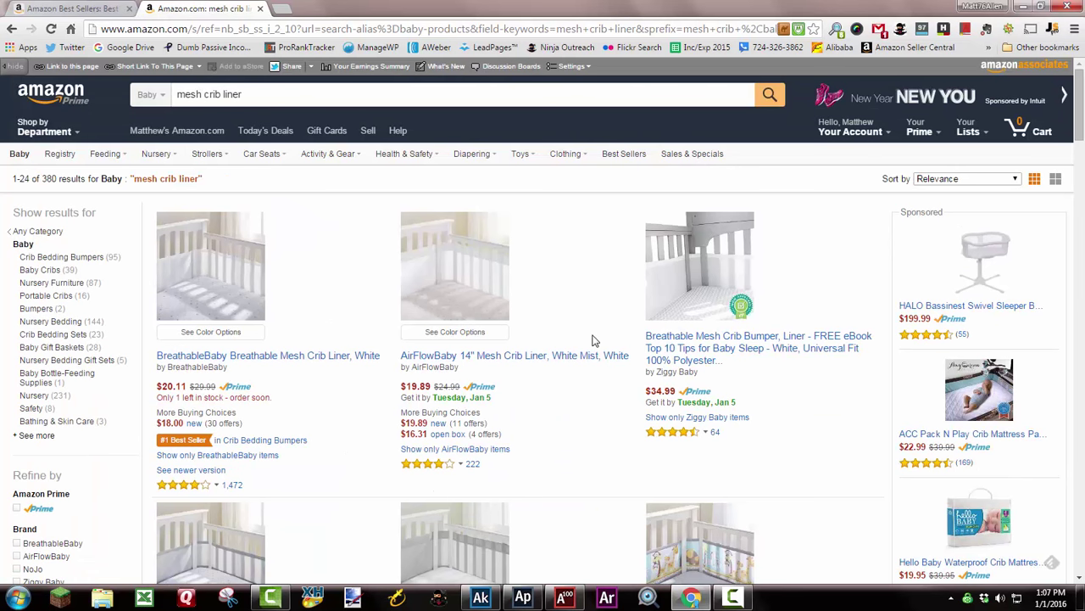
pyautogui.scroll(-3, 593, 340)
pyautogui.scroll(2, 594, 340)
pyautogui.scroll(-1, 593, 340)
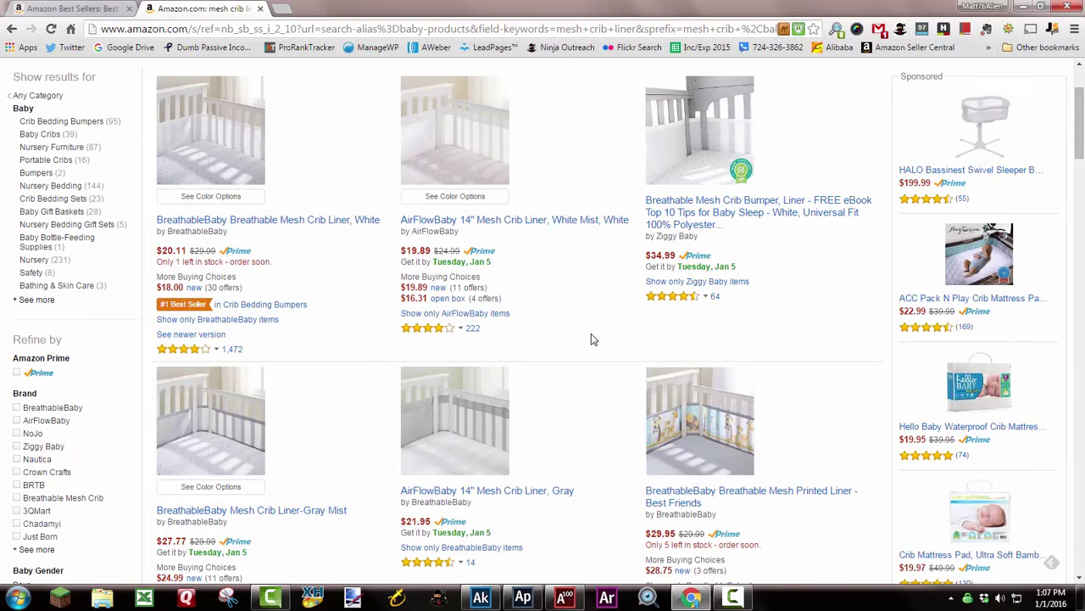
pyautogui.scroll(-5, 591, 339)
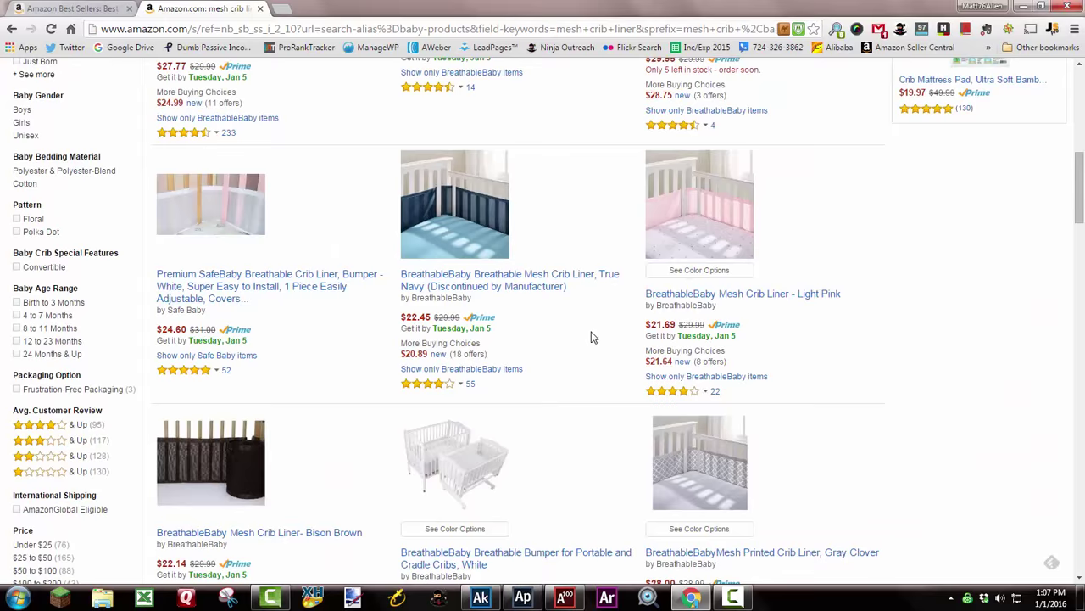
pyautogui.scroll(-2, 591, 337)
pyautogui.scroll(-2, 591, 335)
pyautogui.scroll(10, 588, 329)
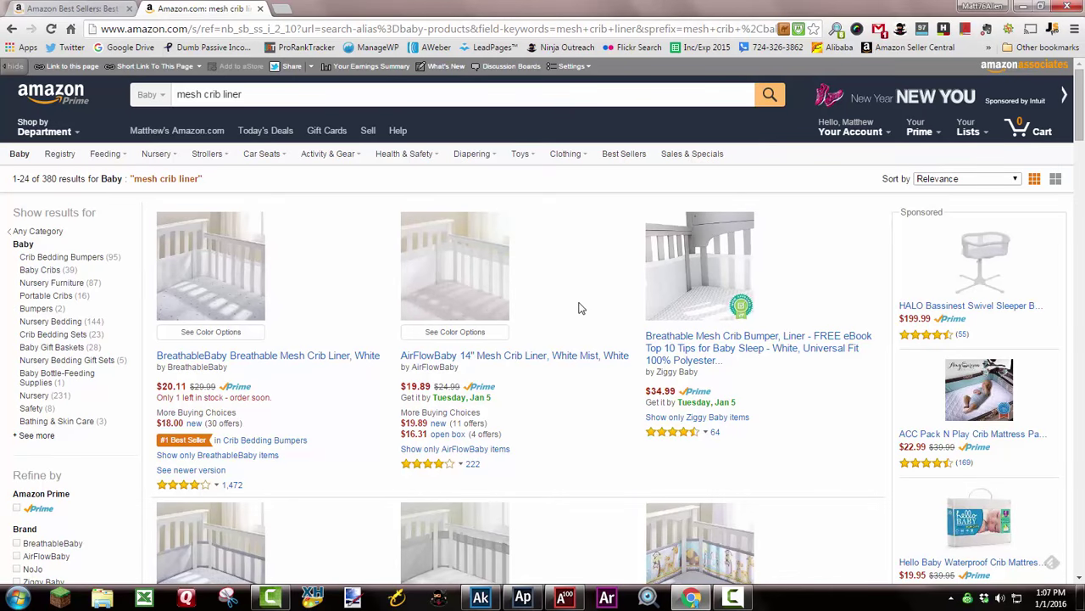
pyautogui.click(1023, 6)
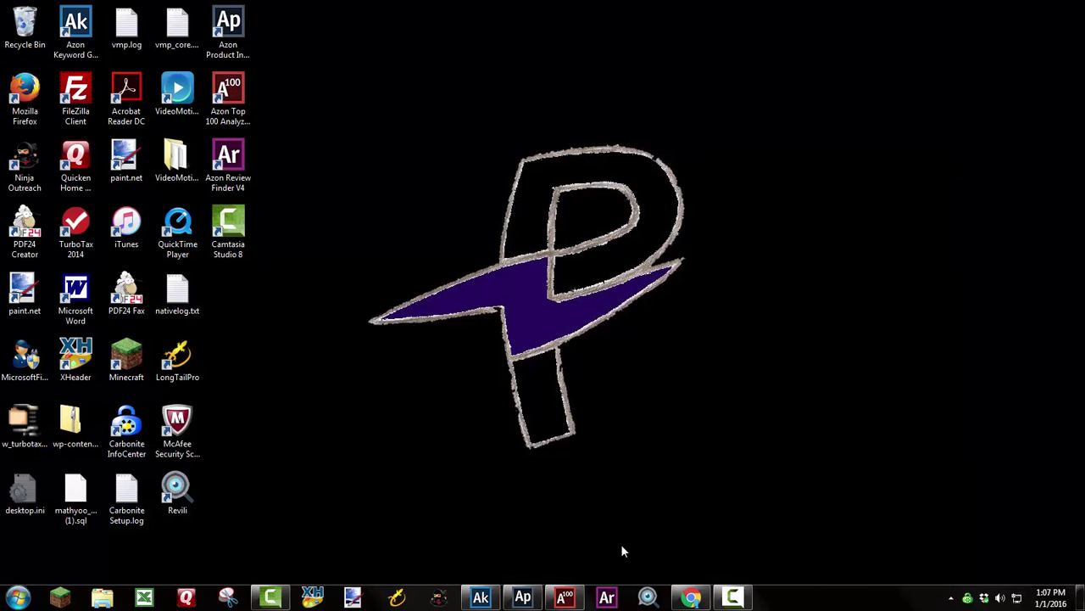
# - In Product Inspector, search exact-match 'mesh crib liner' in Baby with Max pages 1
pyautogui.click(523, 597)
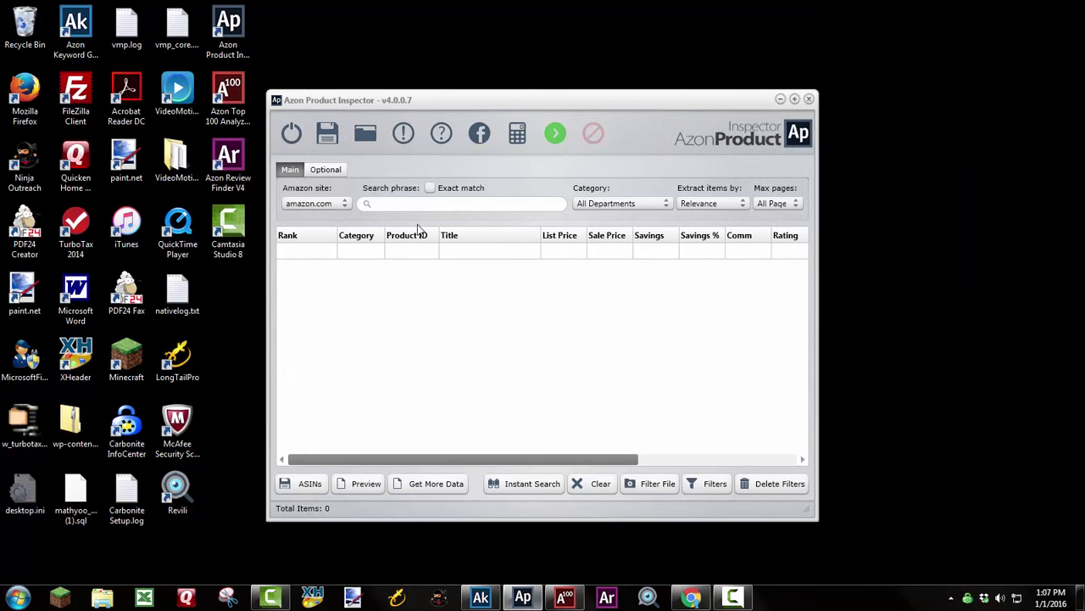
pyautogui.click(393, 204)
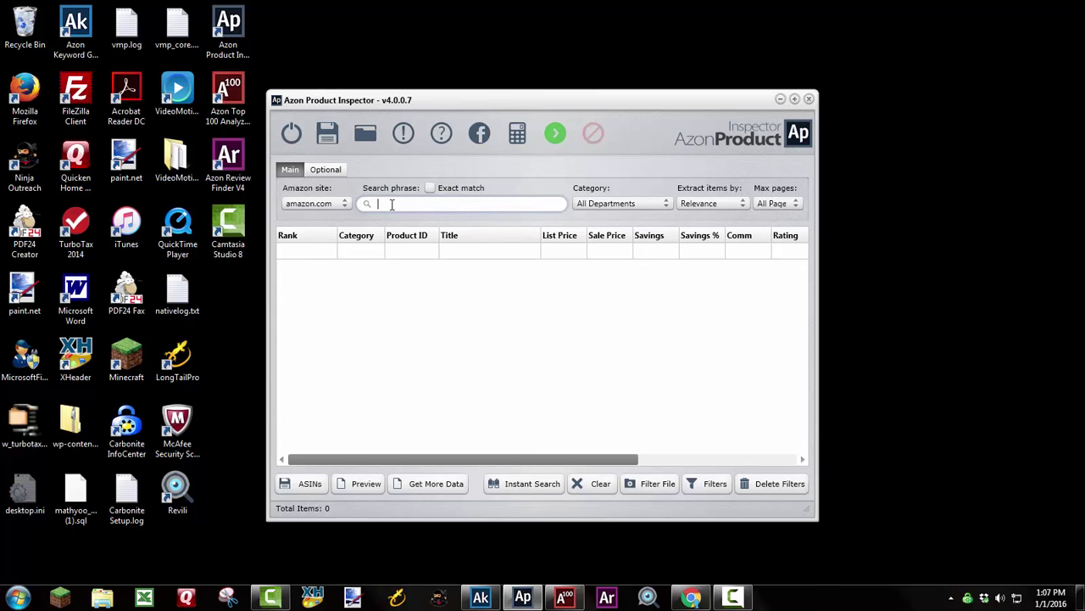
pyautogui.write('mesh crib l')
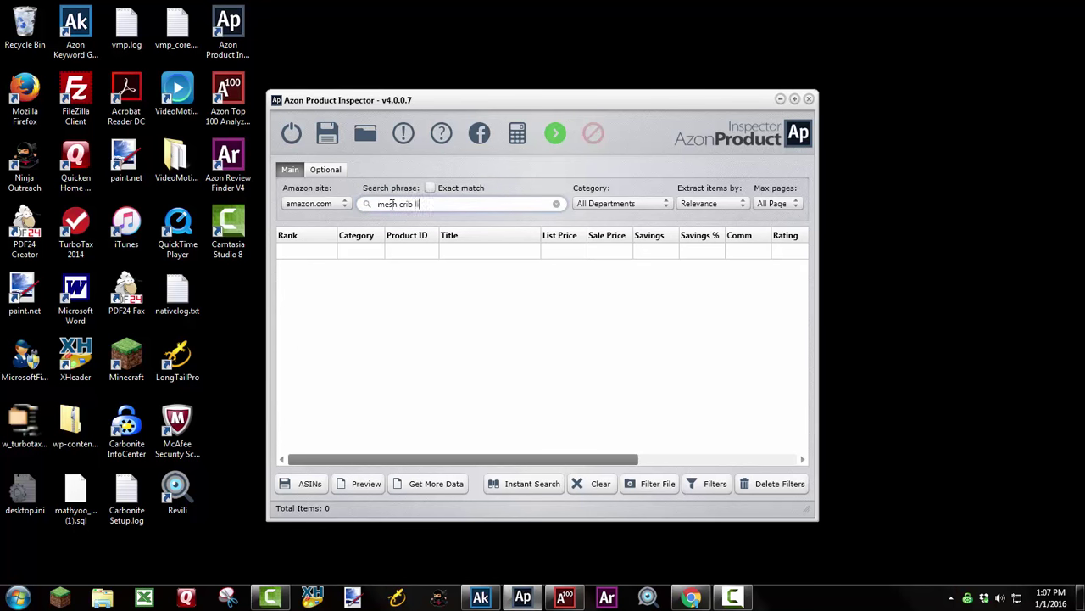
pyautogui.write('iner')
pyautogui.click(440, 192)
pyautogui.click(666, 204)
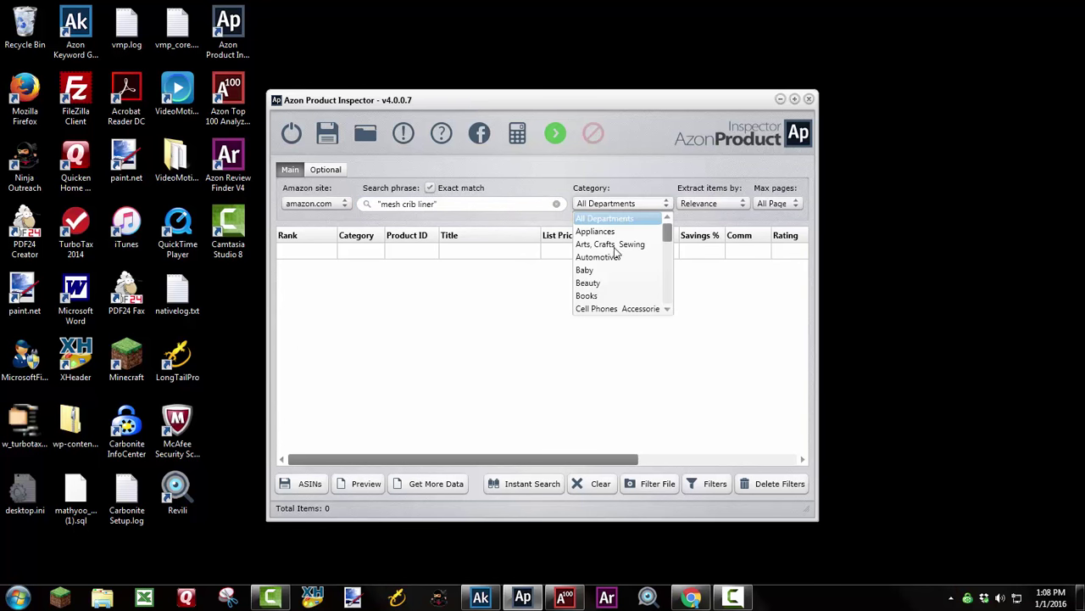
pyautogui.click(597, 271)
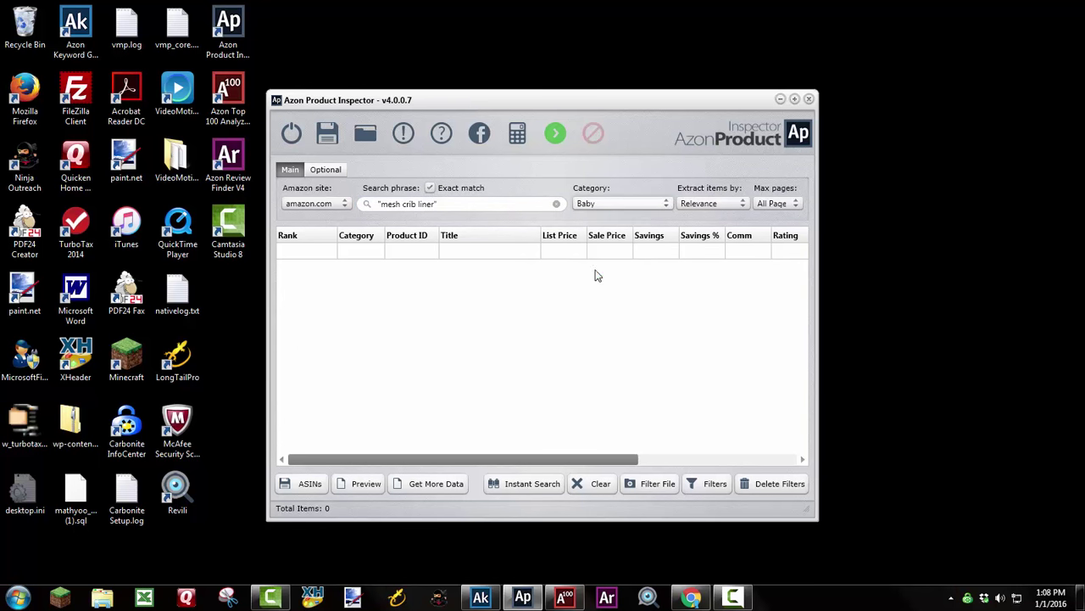
pyautogui.click(795, 204)
pyautogui.click(768, 234)
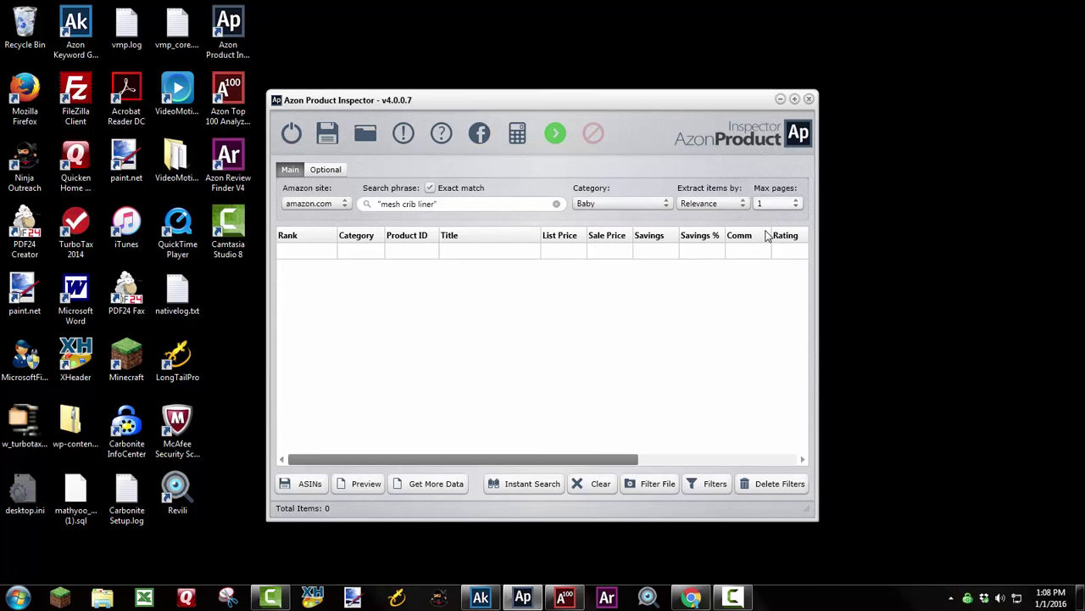
pyautogui.click(554, 136)
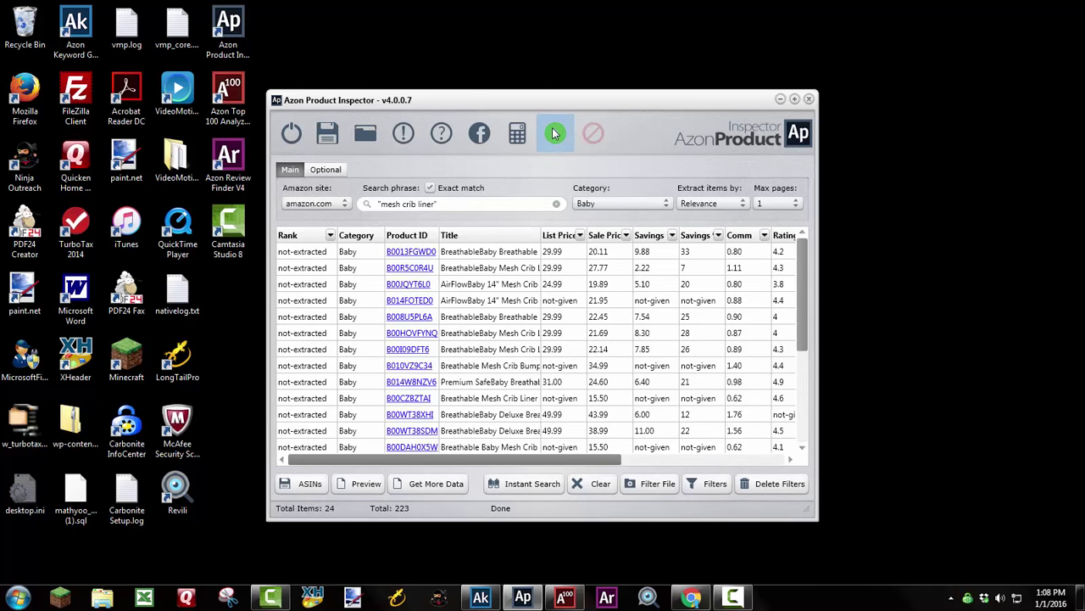
# - Maximize Azon Product Inspector and extract all data for the 24 listed products
pyautogui.click(794, 100)
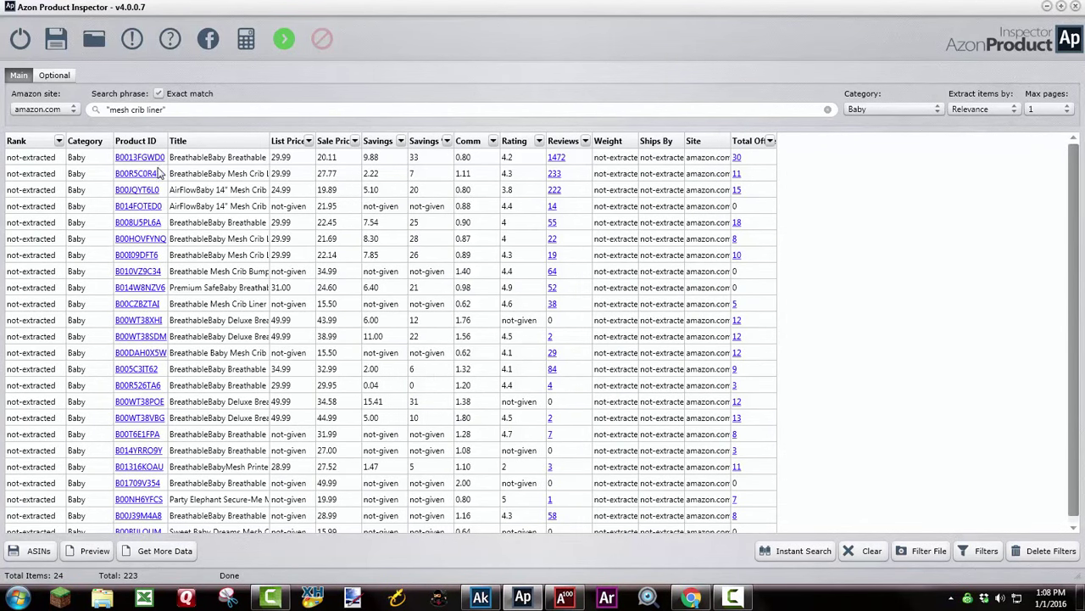
pyautogui.click(174, 552)
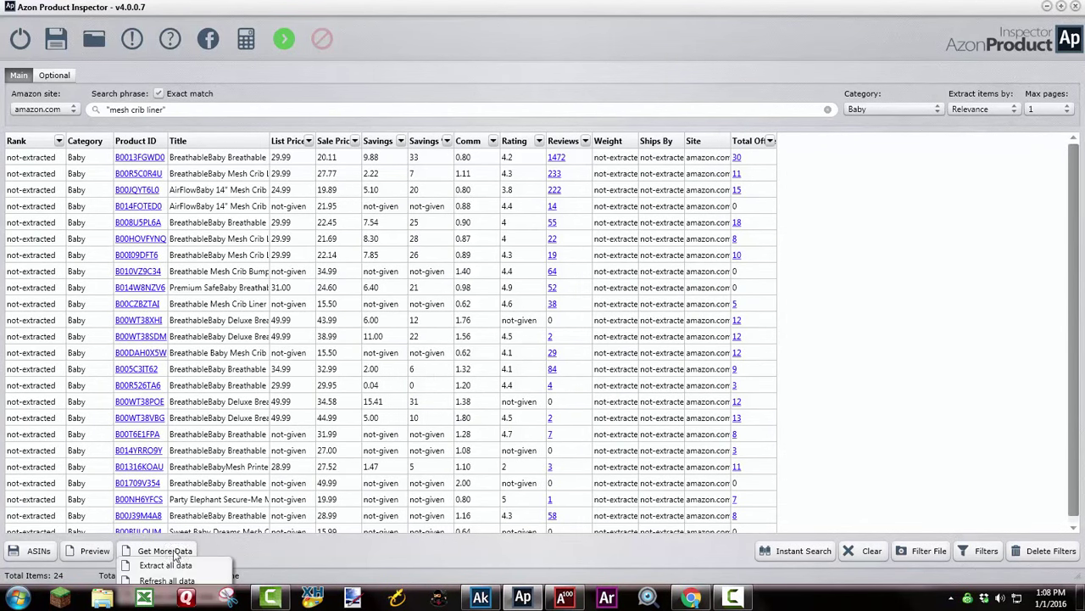
pyautogui.click(171, 564)
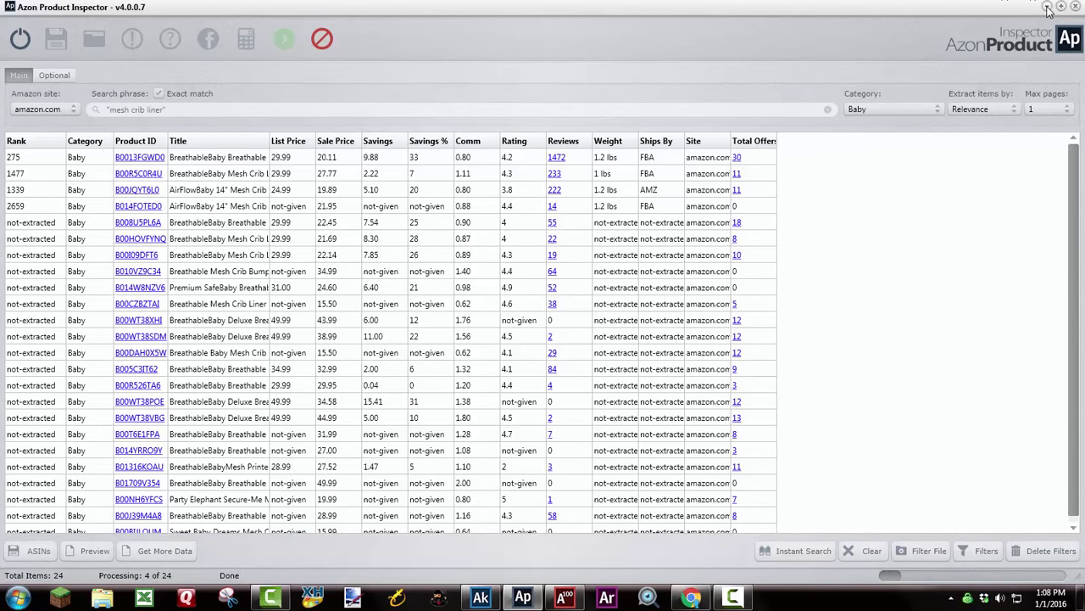
# - Glance over the Amazon results, check the Inspector's extraction progress, then return to Chrome
pyautogui.click(692, 598)
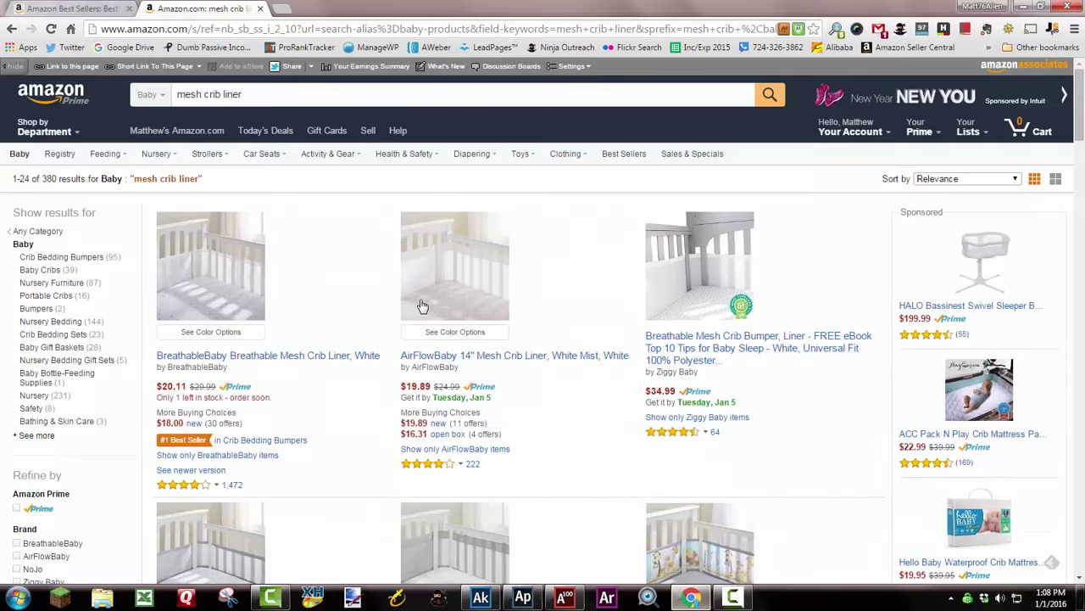
pyautogui.scroll(-3, 419, 311)
pyautogui.scroll(3, 421, 315)
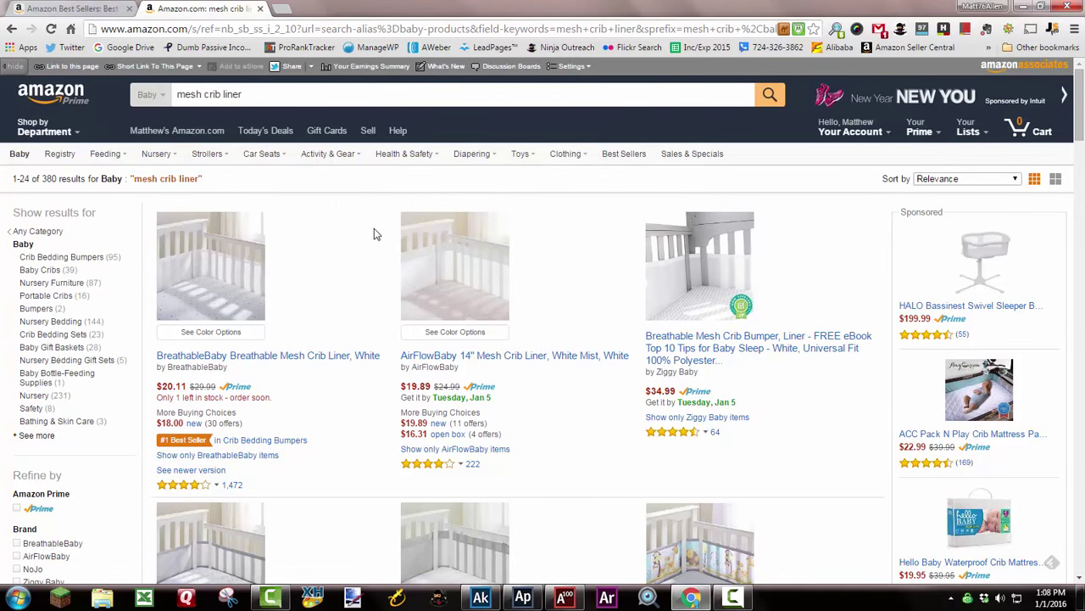
pyautogui.click(523, 598)
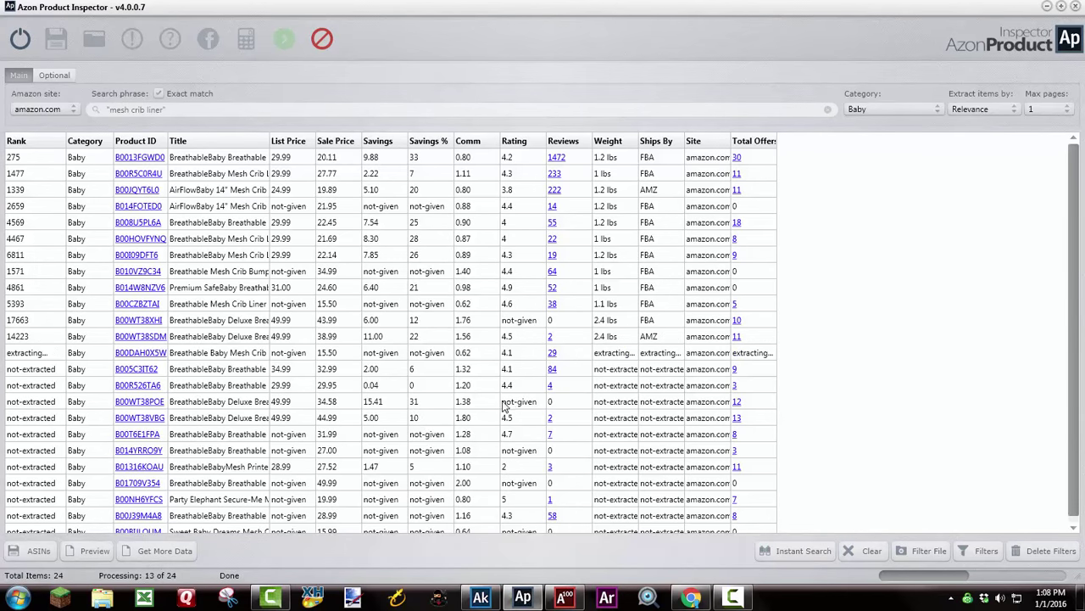
pyautogui.click(692, 598)
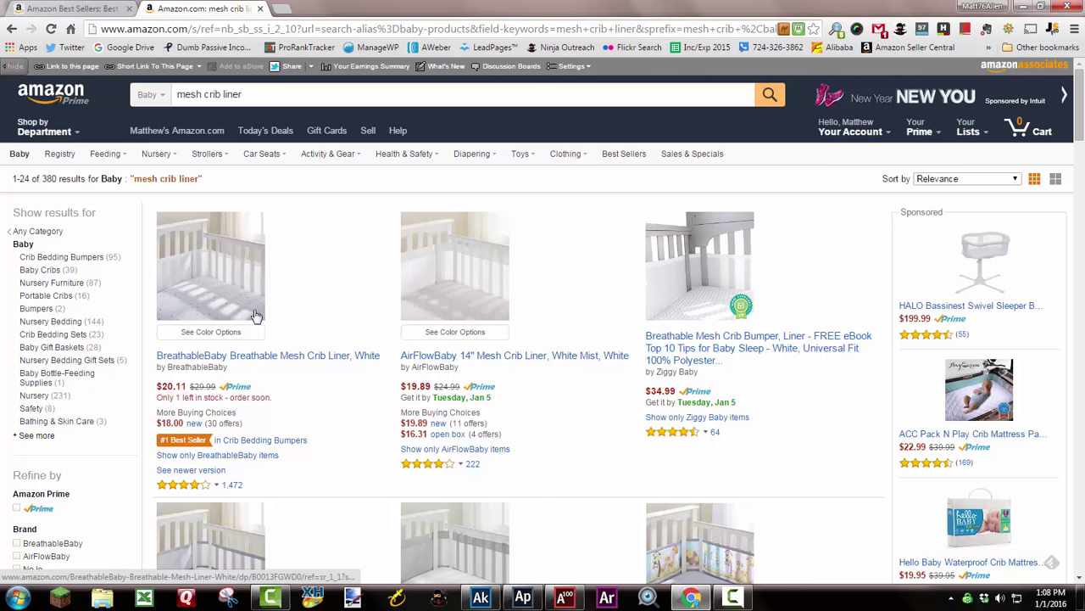
# - Read through the AirFlowBaby 14" Mesh Crib Liner page's product information, then go back to the results
pyautogui.click(451, 357)
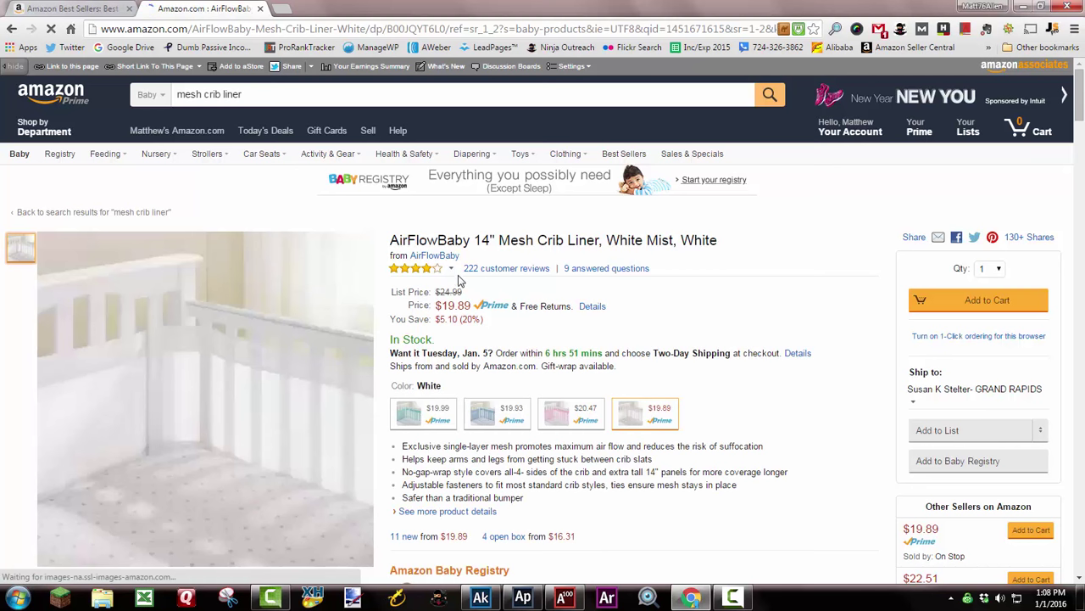
pyautogui.scroll(-3, 462, 284)
pyautogui.scroll(-9, 462, 284)
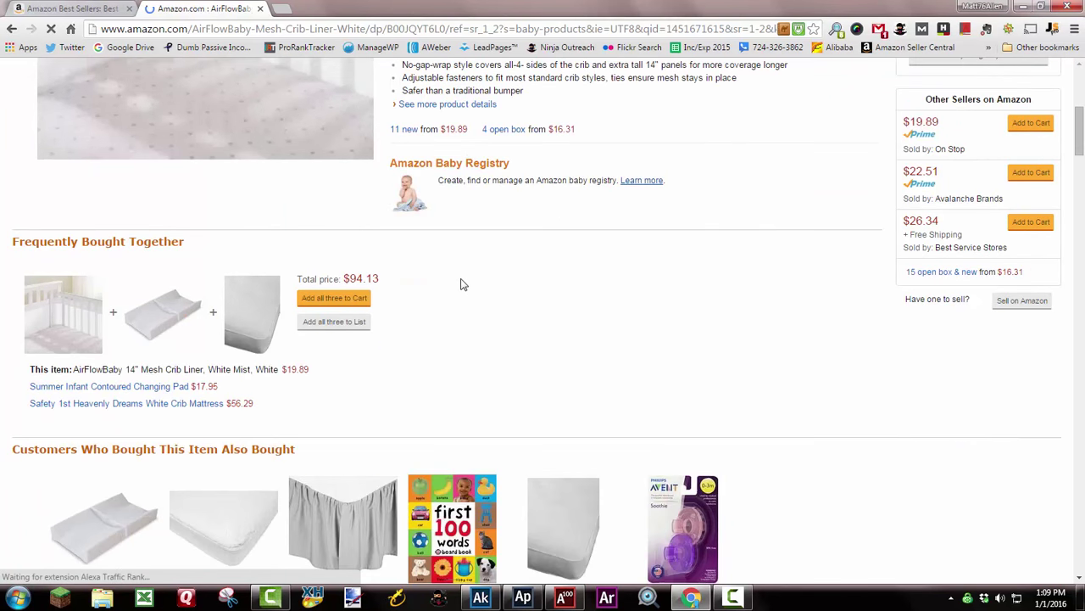
pyautogui.scroll(-2, 462, 286)
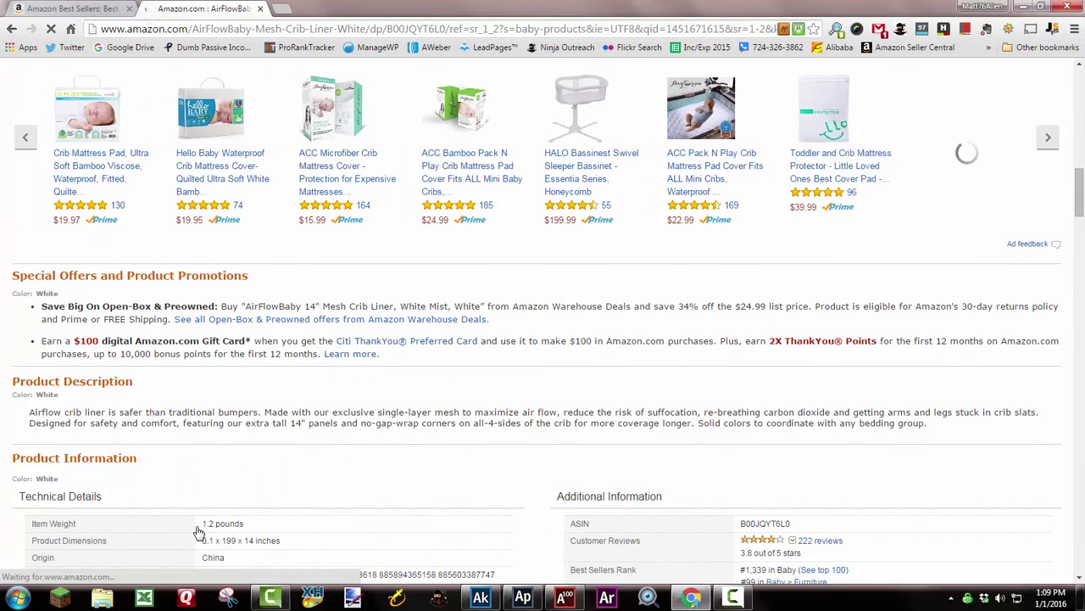
pyautogui.scroll(-2, 374, 503)
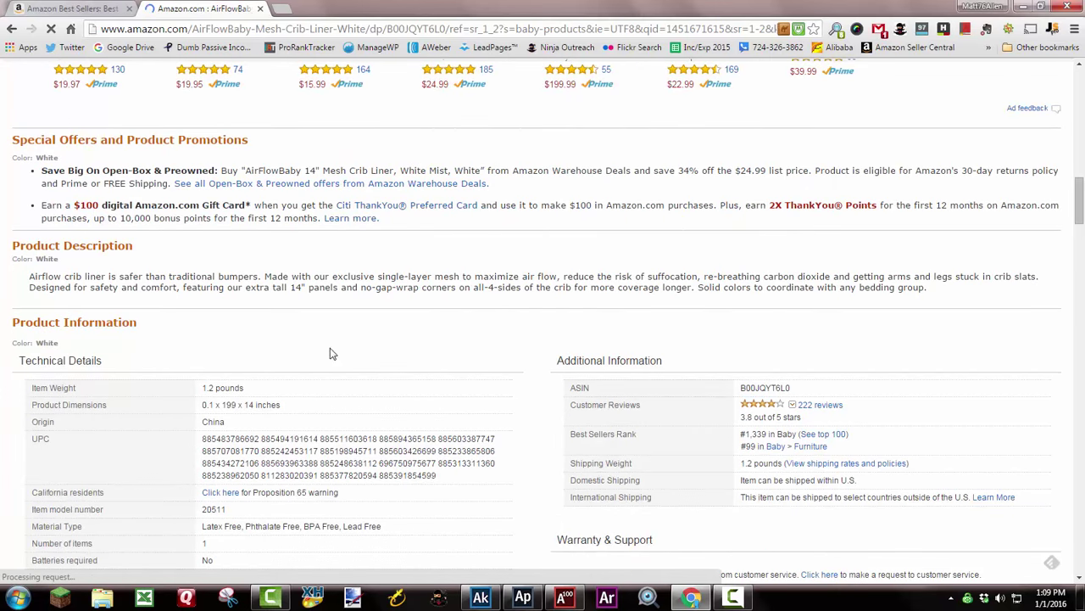
pyautogui.scroll(-1, 313, 333)
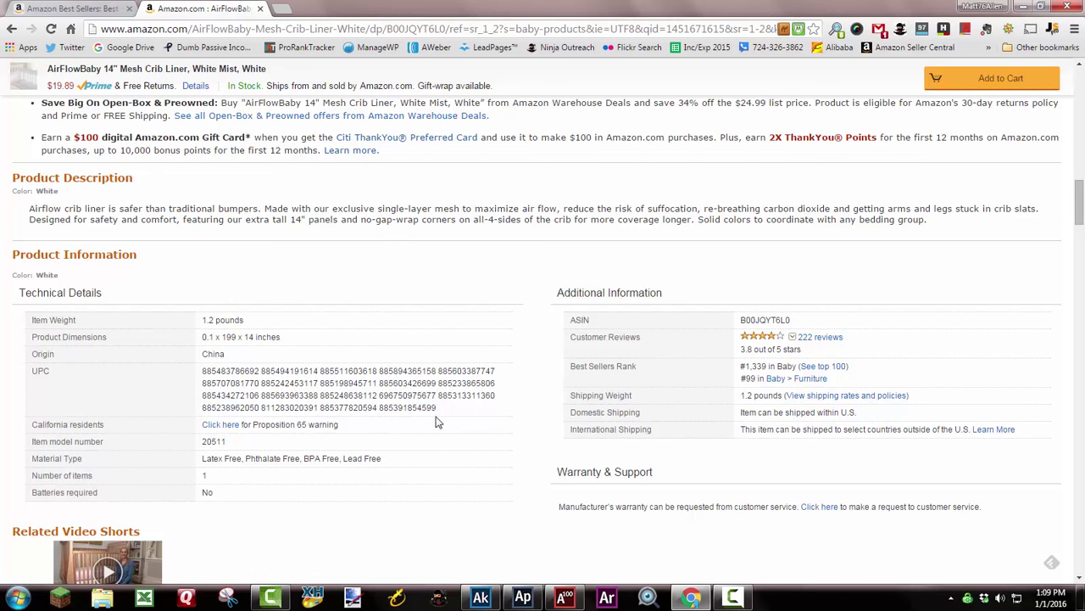
pyautogui.click(7, 28)
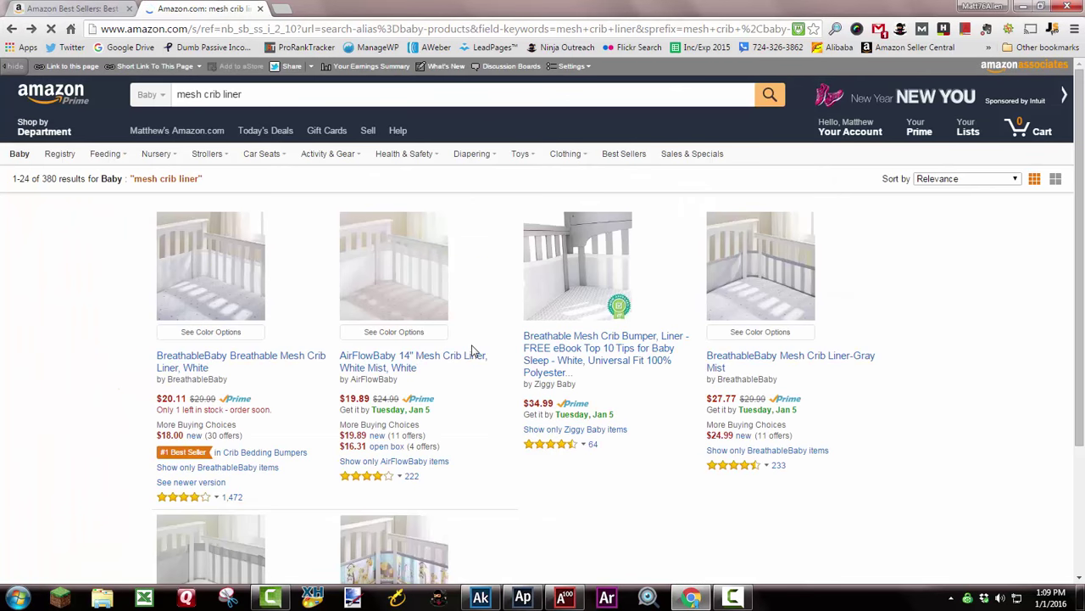
pyautogui.click(523, 598)
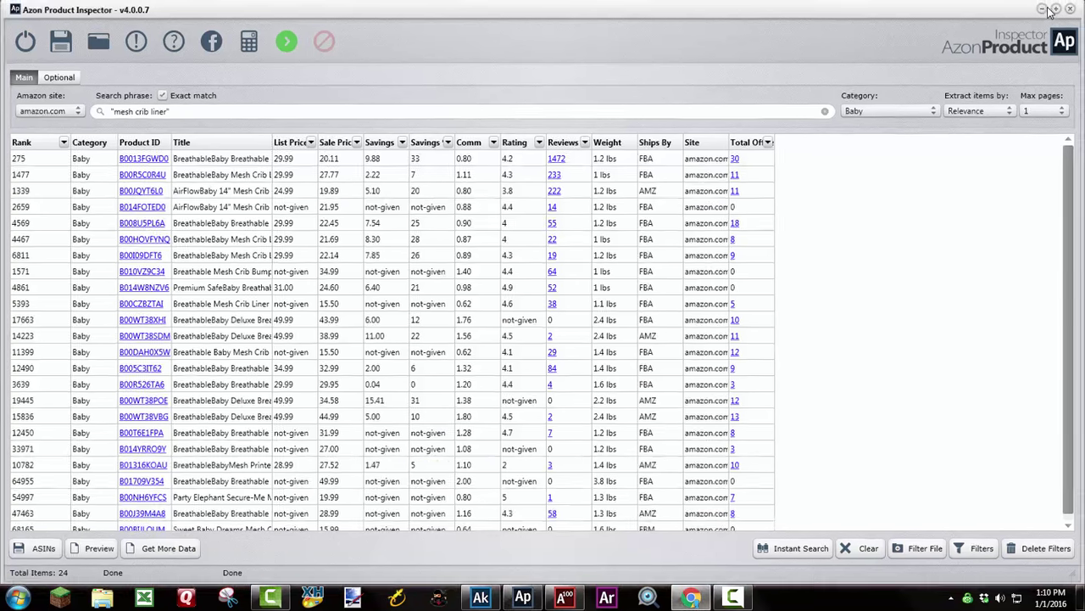
# - Generate Amazon keyword suggestions from the seed 'crib' in Azon Keyword Generator, yielding 238 keywords
pyautogui.click(1048, 8)
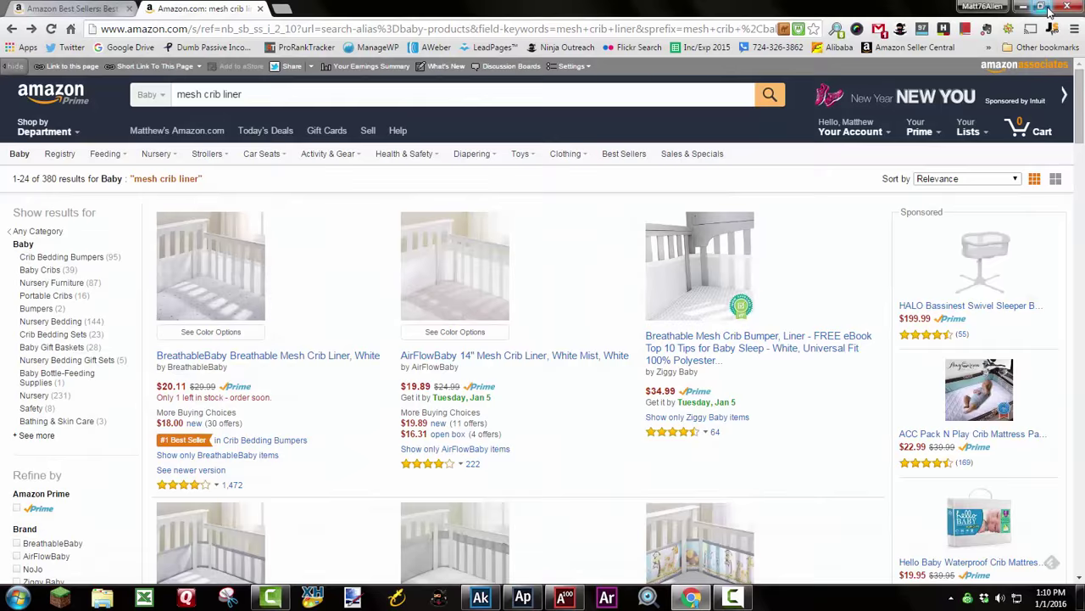
pyautogui.click(1024, 7)
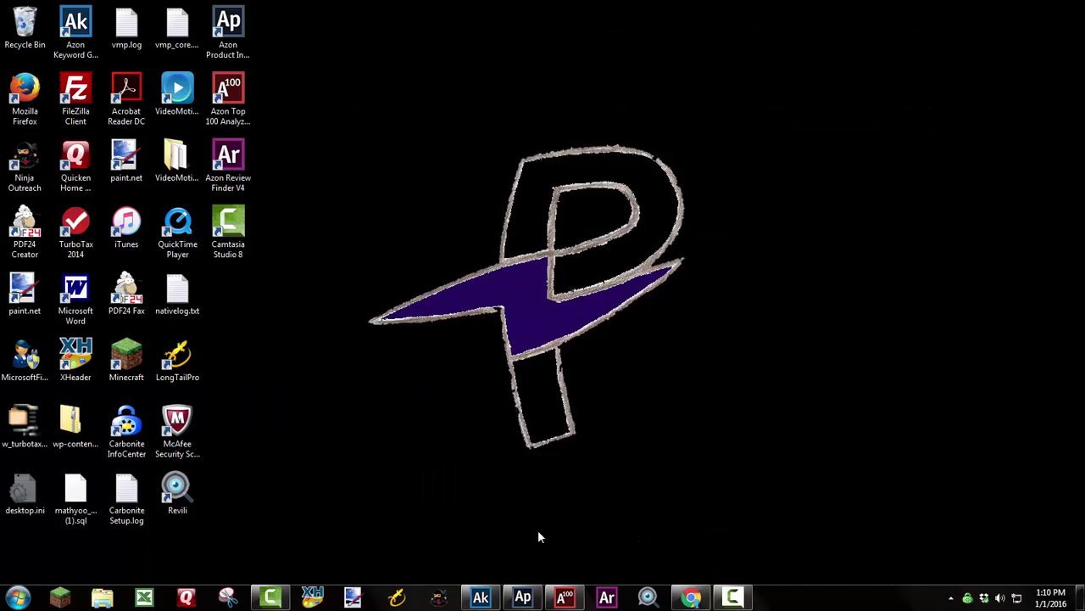
pyautogui.click(481, 599)
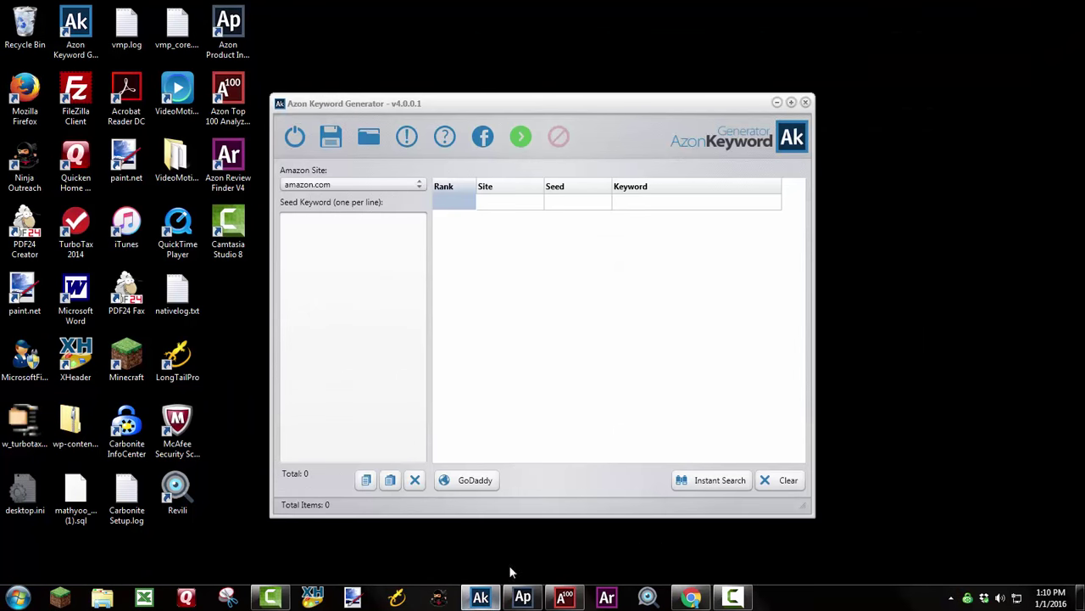
pyautogui.click(313, 221)
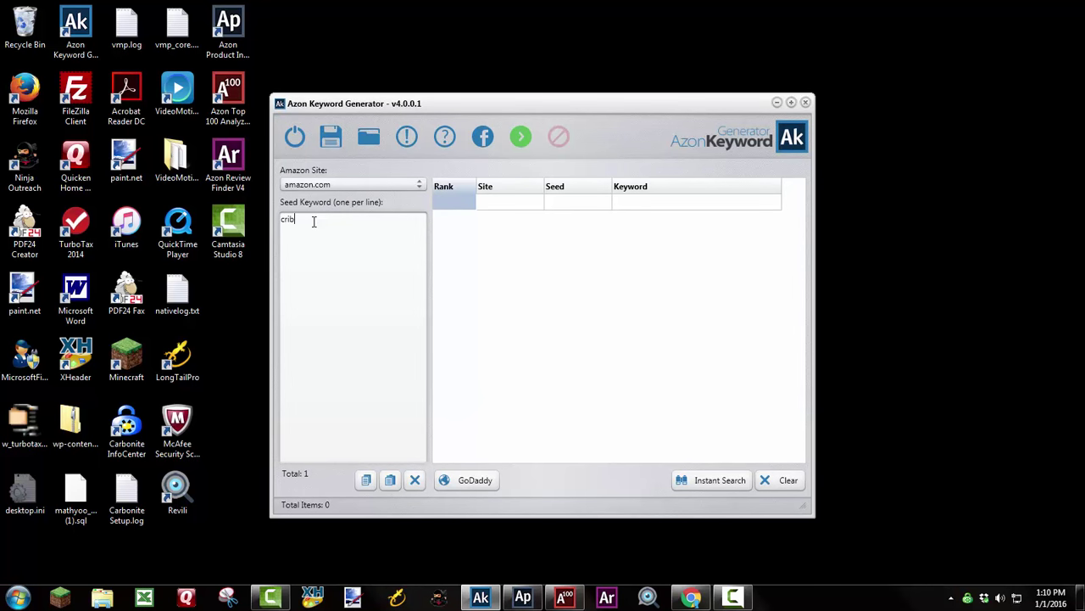
pyautogui.click(520, 139)
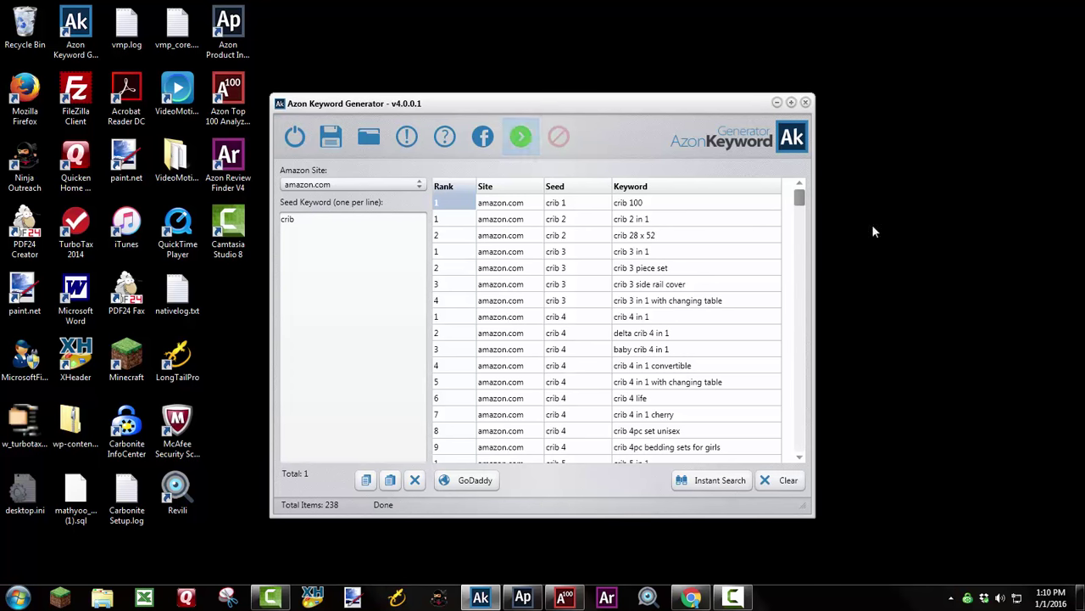
# - Scroll through the 238 crib keyword suggestions, then minimize Azon Keyword Generator
pyautogui.moveTo(801, 201); pyautogui.dragTo(804, 208)
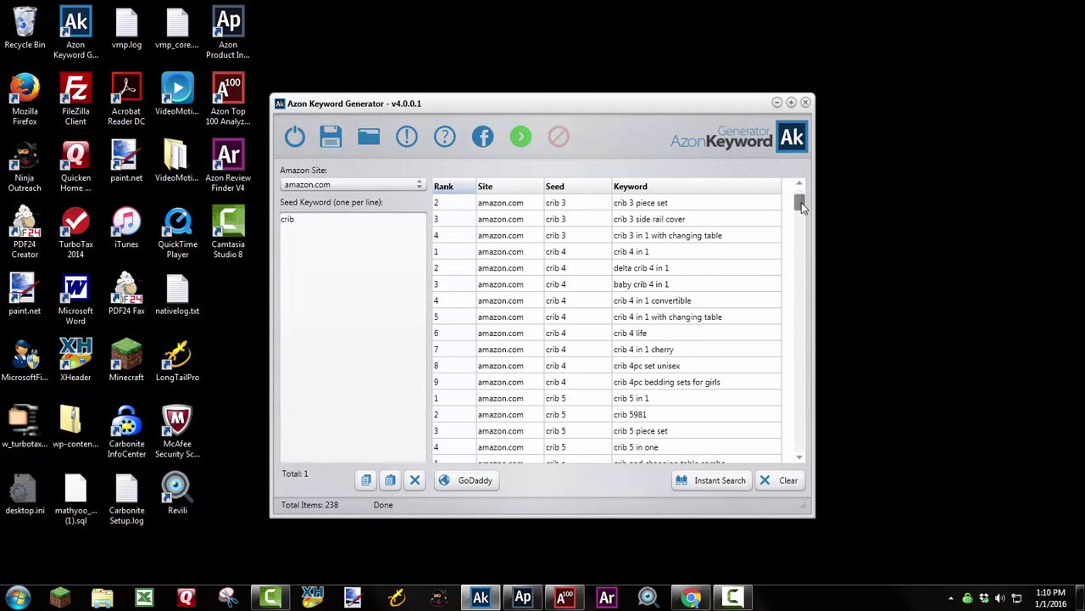
pyautogui.scroll(-1, 800, 203)
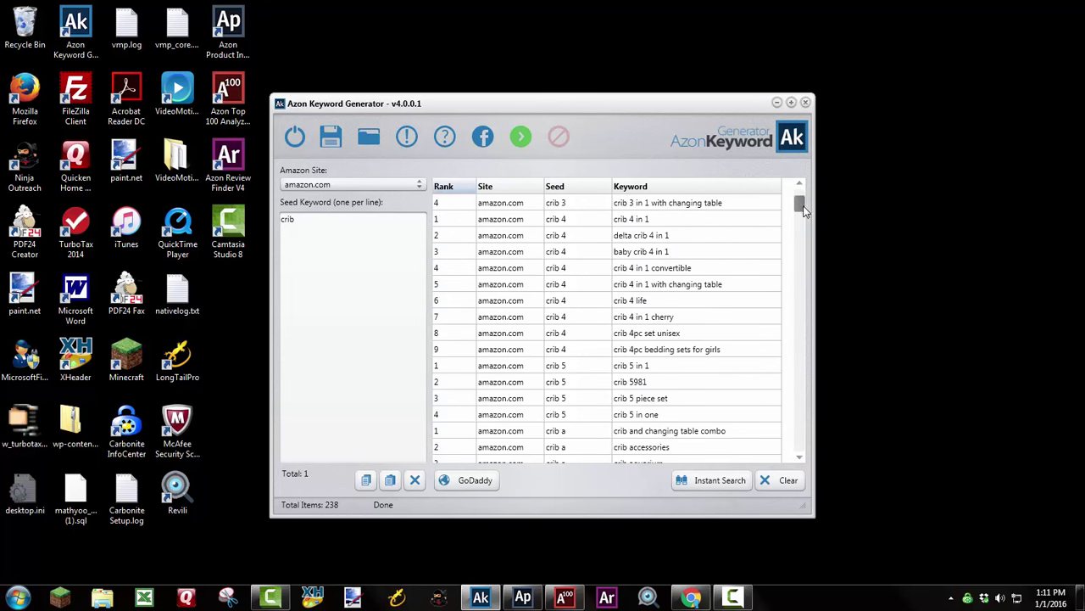
pyautogui.moveTo(802, 212); pyautogui.dragTo(802, 215)
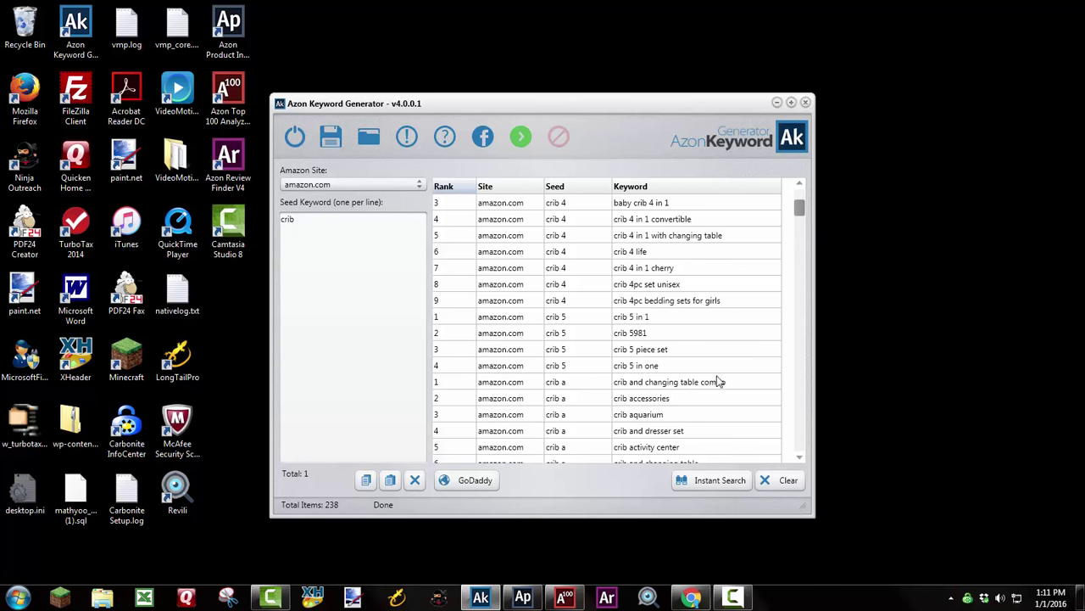
pyautogui.scroll(-2, 802, 210)
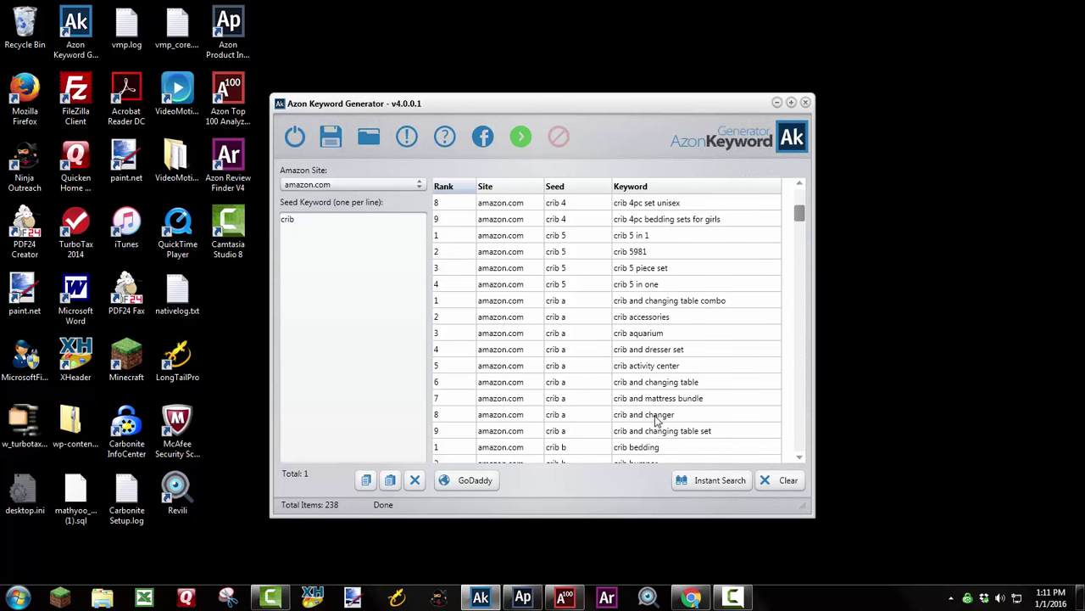
pyautogui.scroll(-3, 668, 401)
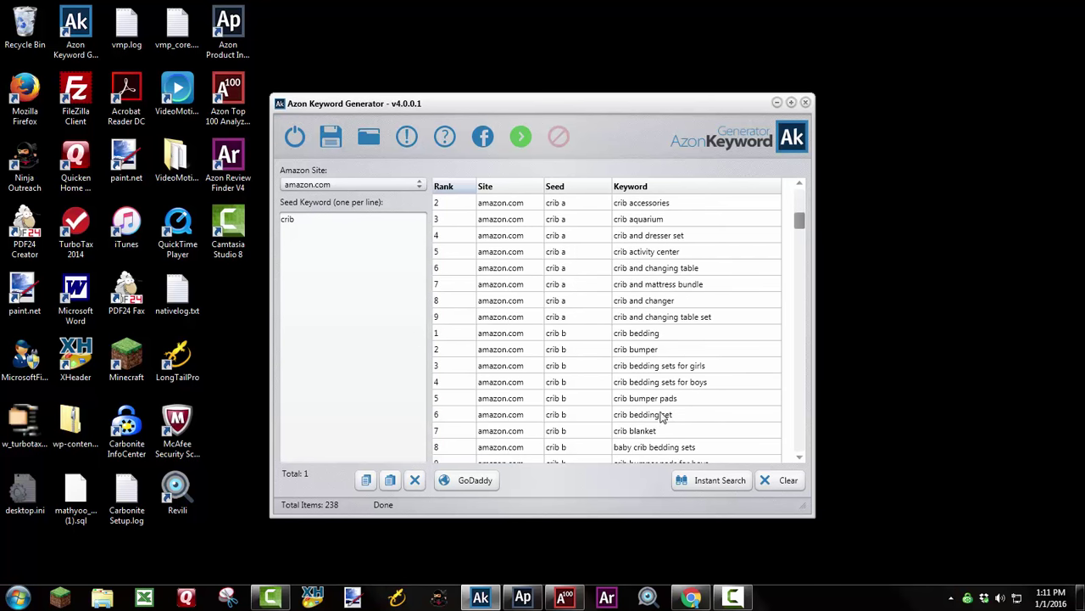
pyautogui.scroll(-2, 674, 399)
pyautogui.scroll(-1, 678, 405)
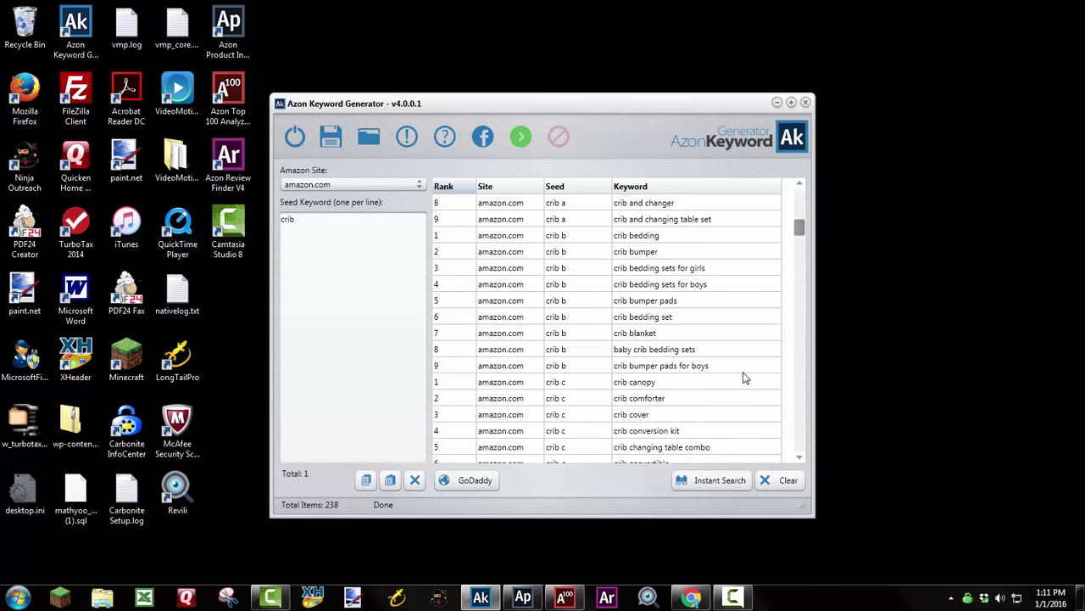
pyautogui.scroll(-1, 729, 382)
pyautogui.scroll(-1, 678, 411)
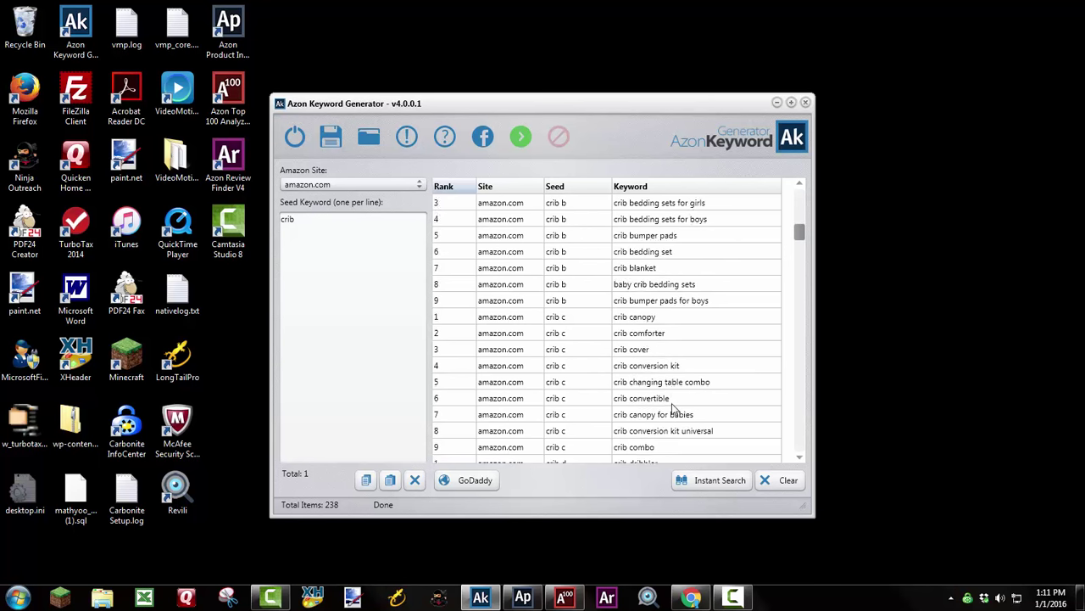
pyautogui.scroll(-5, 805, 237)
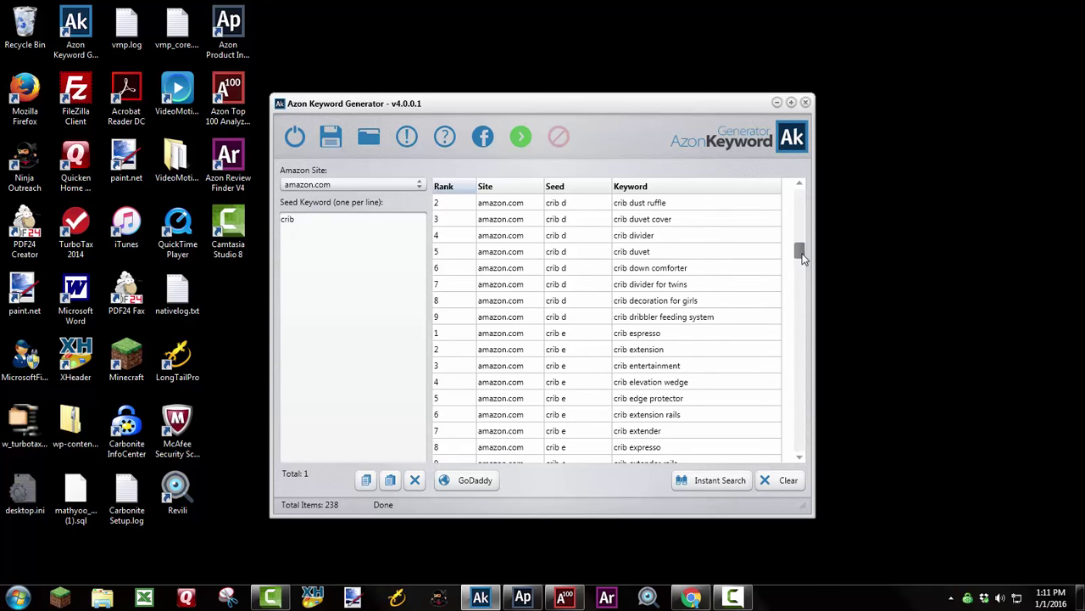
pyautogui.moveTo(803, 257); pyautogui.dragTo(804, 291)
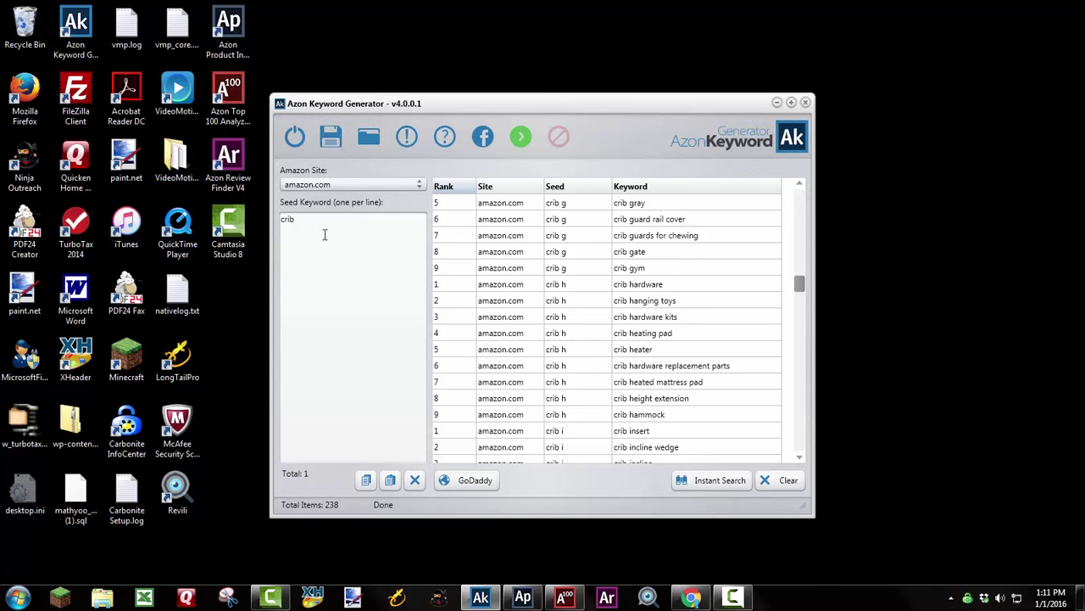
pyautogui.moveTo(804, 288); pyautogui.dragTo(804, 297)
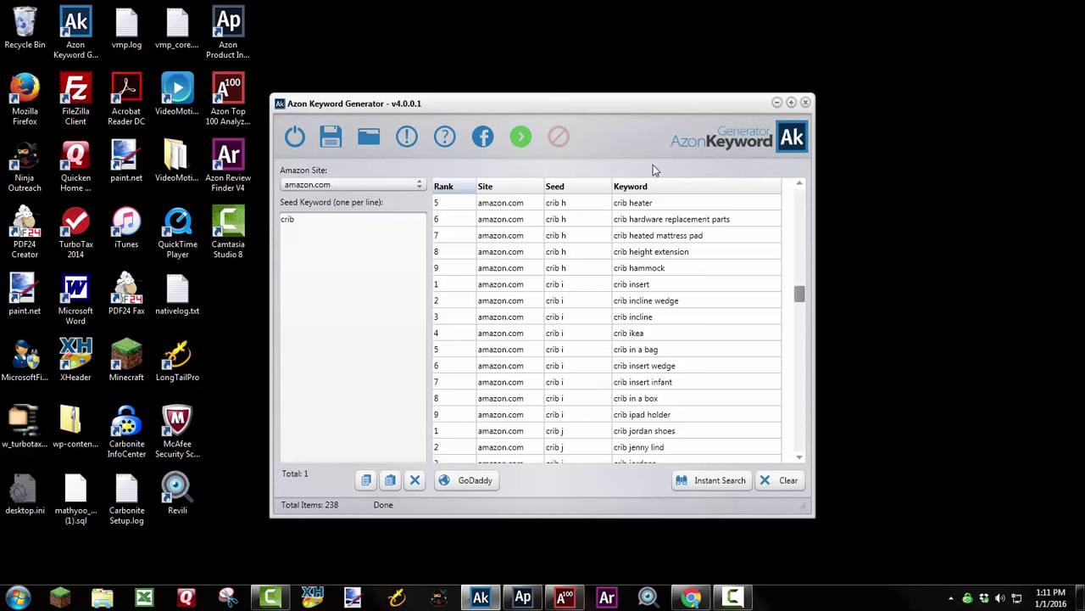
pyautogui.click(776, 102)
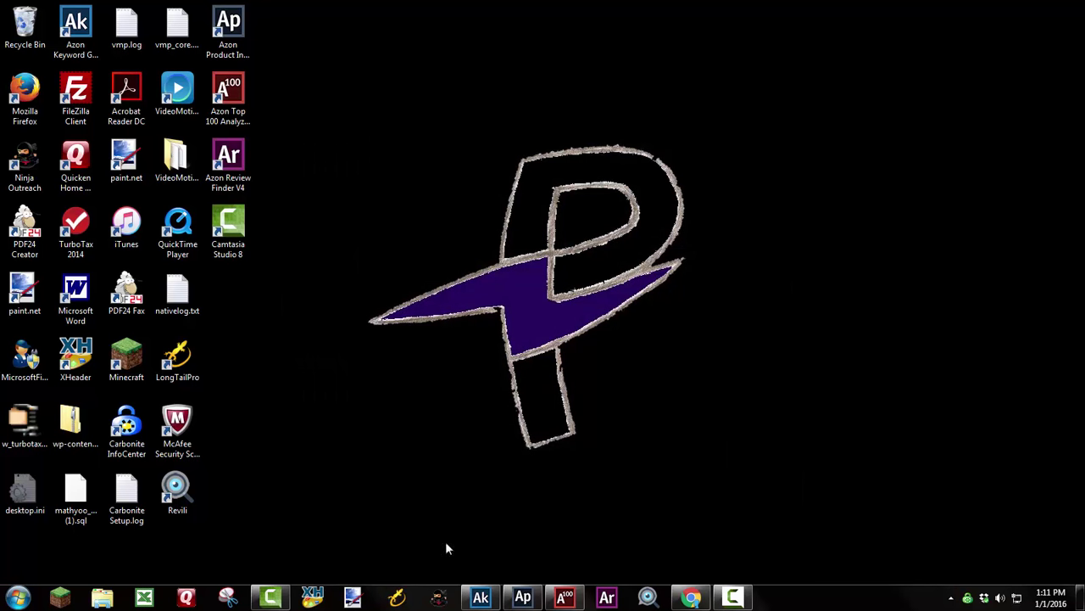
# - Restore Chrome showing Amazon's 'mesh crib liner' Baby results, 1-24 of 380
pyautogui.click(692, 599)
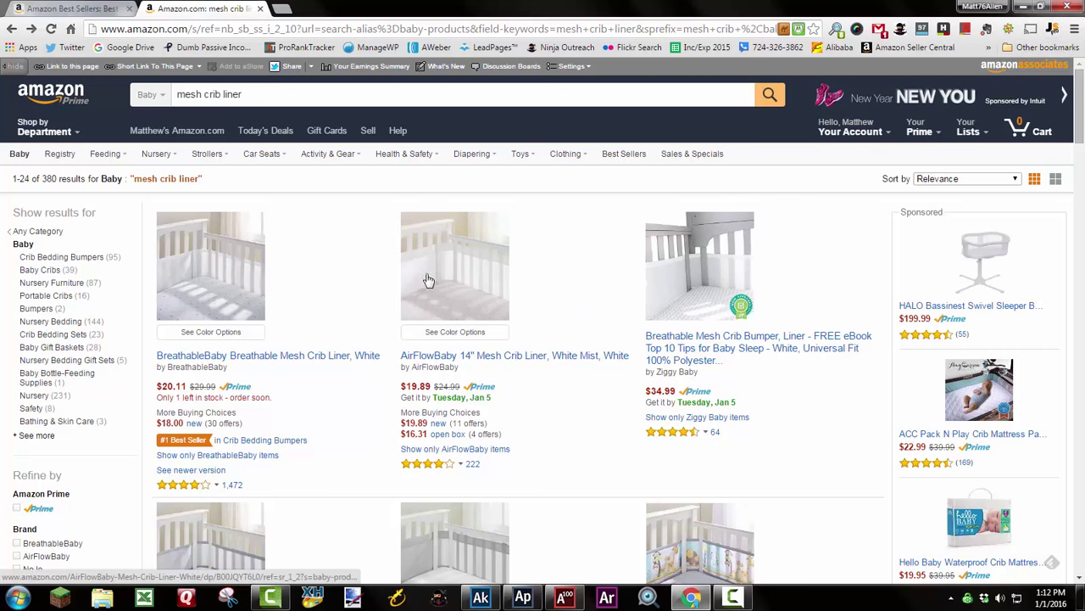
pyautogui.scroll(-5, 344, 264)
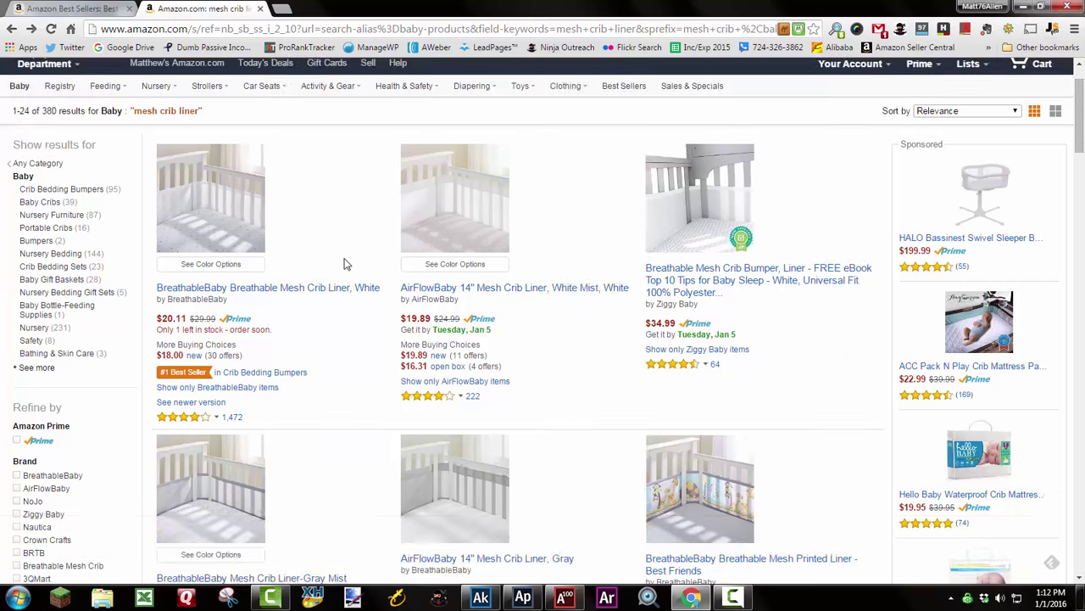
pyautogui.scroll(5, 343, 264)
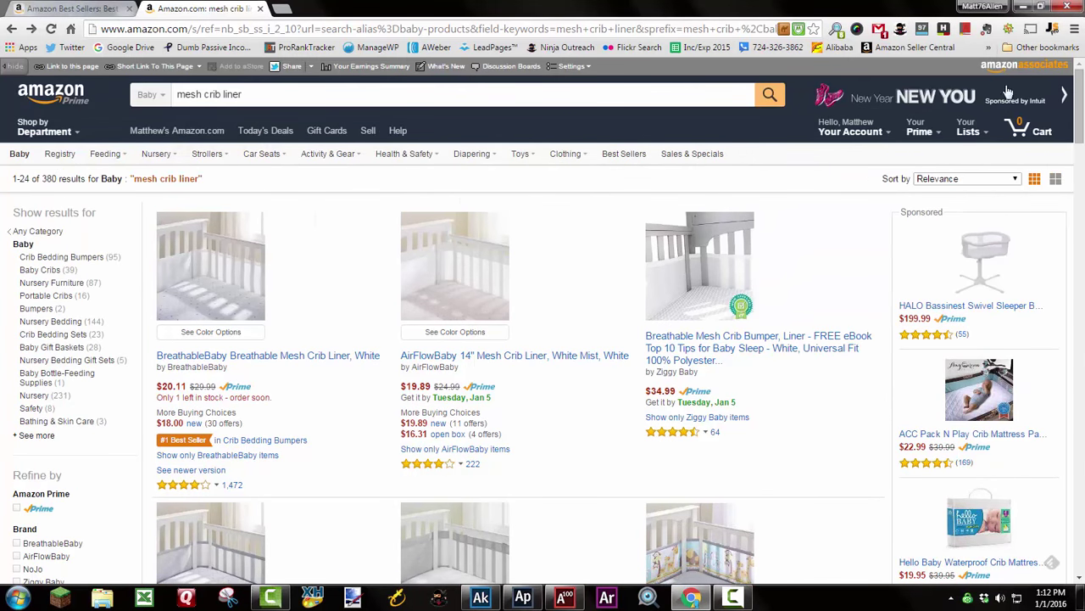
# - Run Jungle Scout Pro on the top 24 mesh crib liner results: average sales 265, price $27.47
pyautogui.click(1052, 31)
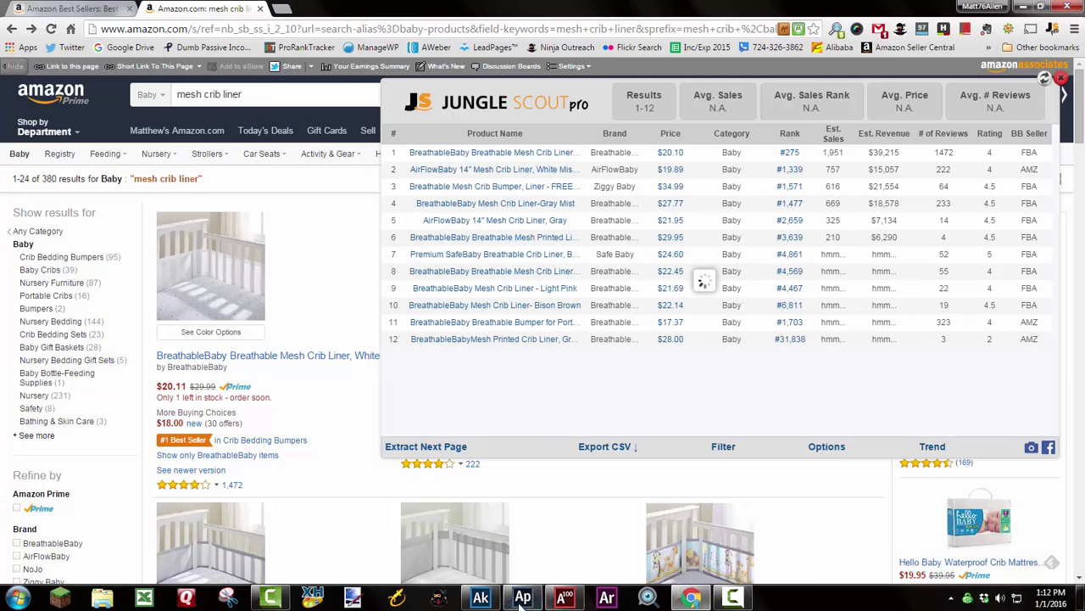
pyautogui.moveTo(523, 599)
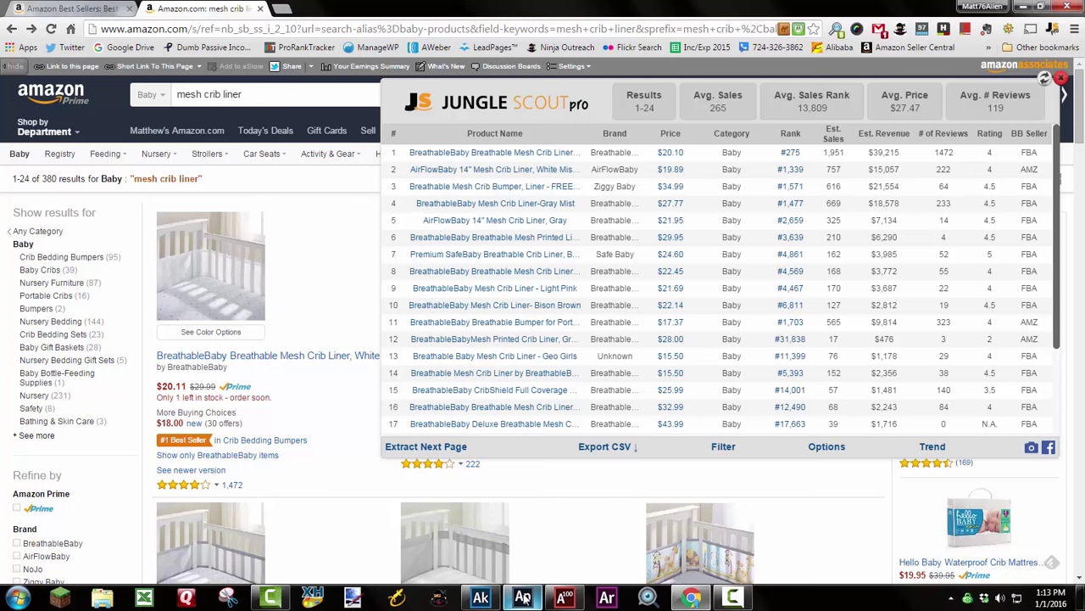
pyautogui.moveTo(524, 599)
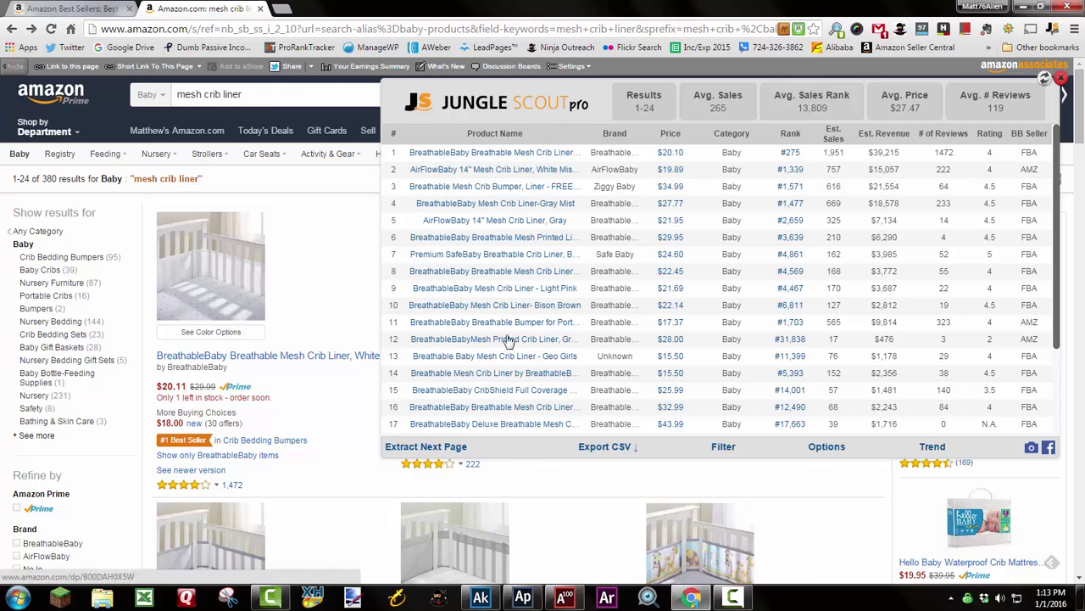
pyautogui.moveTo(508, 315)
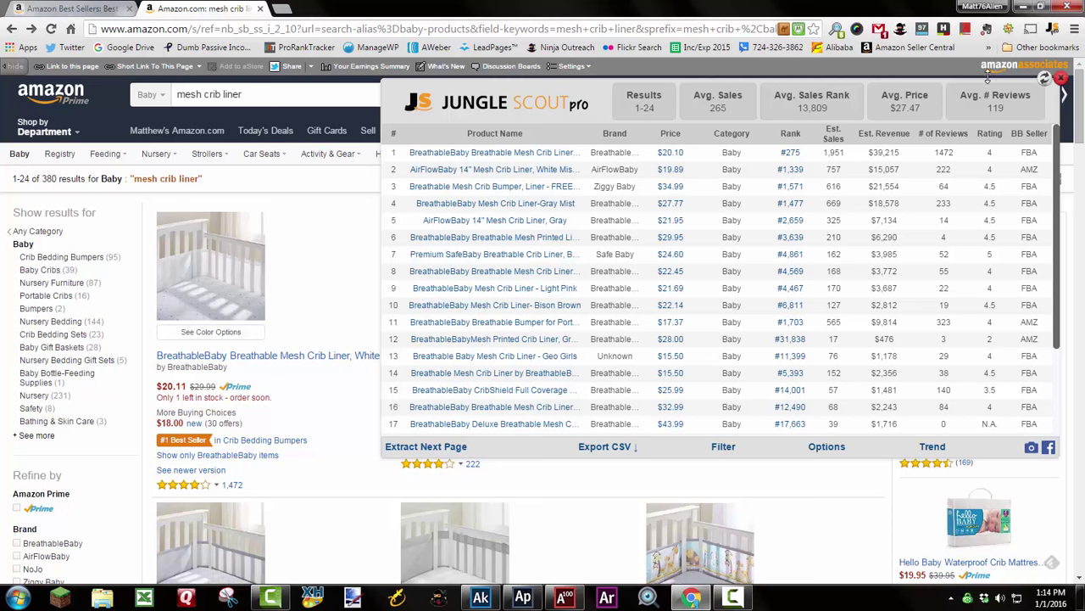
# - Close Jungle Scout and filter the results to Crib Bedding Bumpers, leaving 98 results
pyautogui.click(1062, 79)
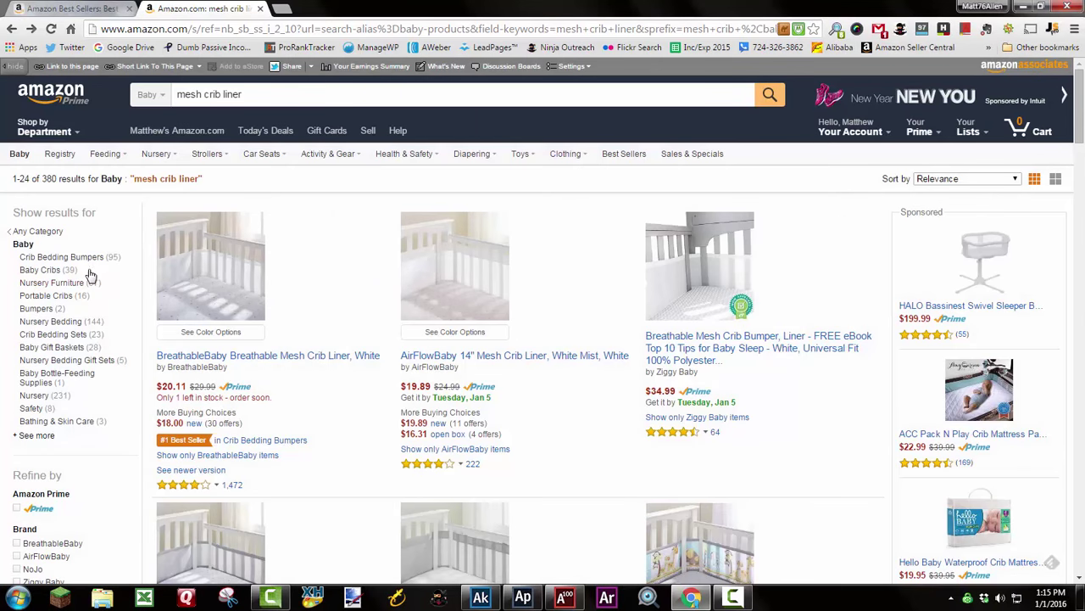
pyautogui.click(73, 259)
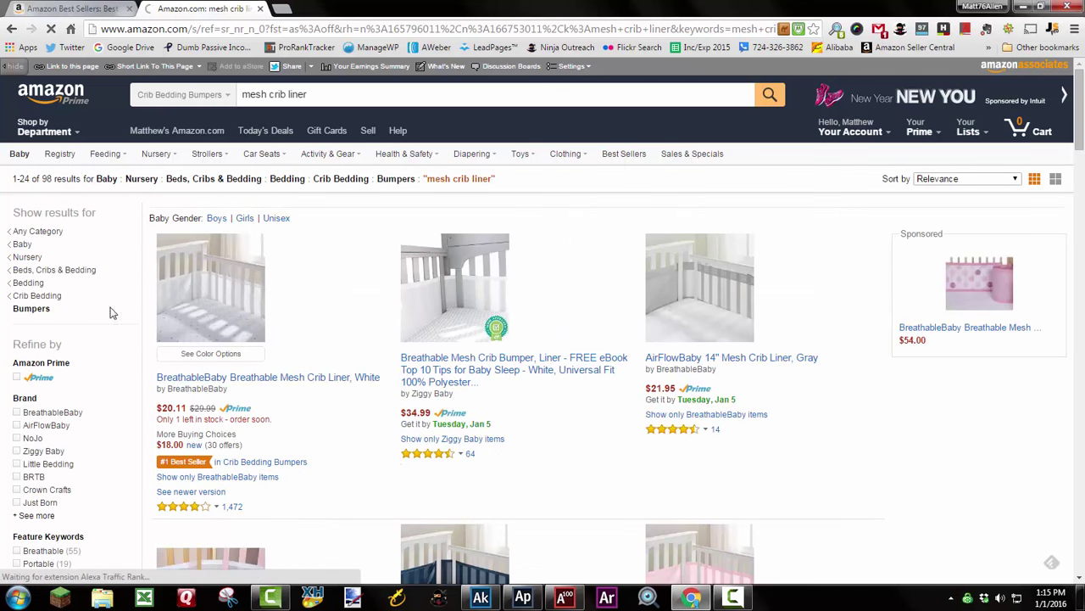
pyautogui.scroll(-1, 283, 312)
pyautogui.scroll(-2, 271, 292)
pyautogui.scroll(3, 259, 274)
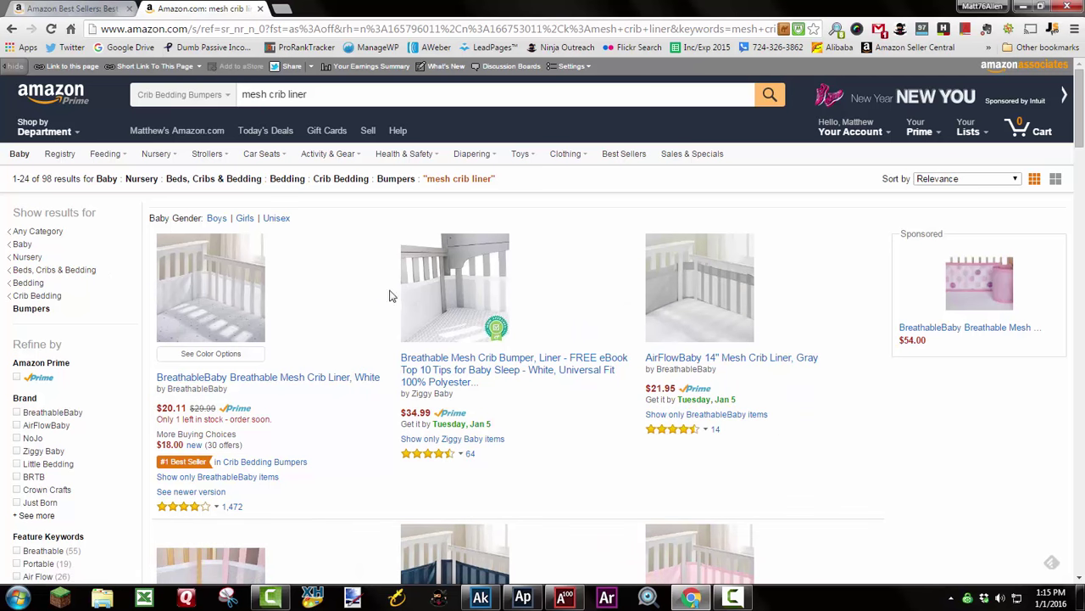
# - Run Jungle Scout Pro on the Bumpers results: average sales 168, rank 26,498, price $29.74
pyautogui.click(1051, 30)
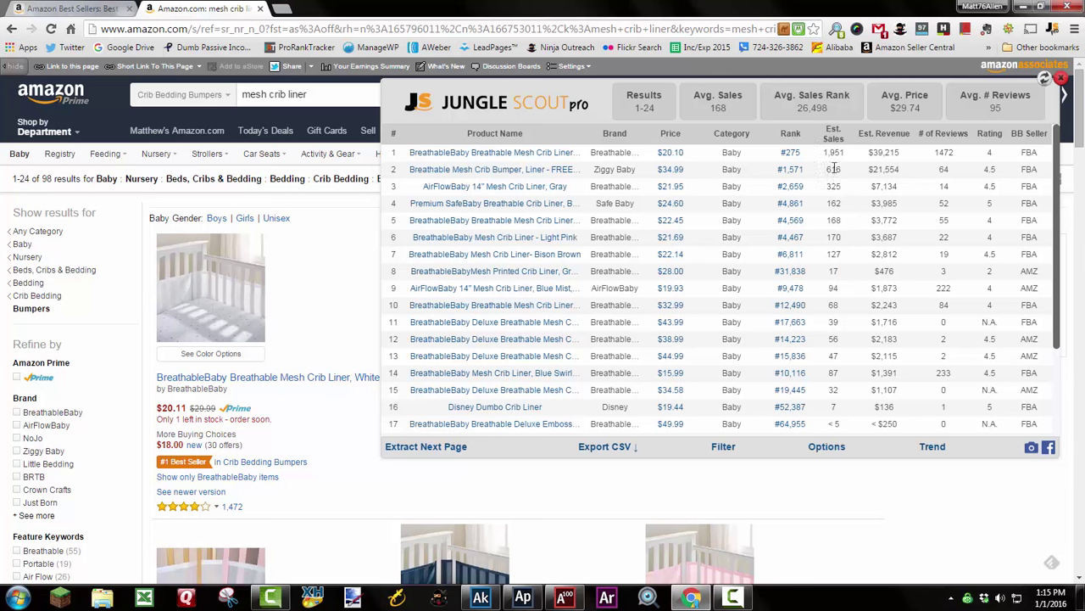
pyautogui.moveTo(563, 158)
pyautogui.moveTo(454, 220)
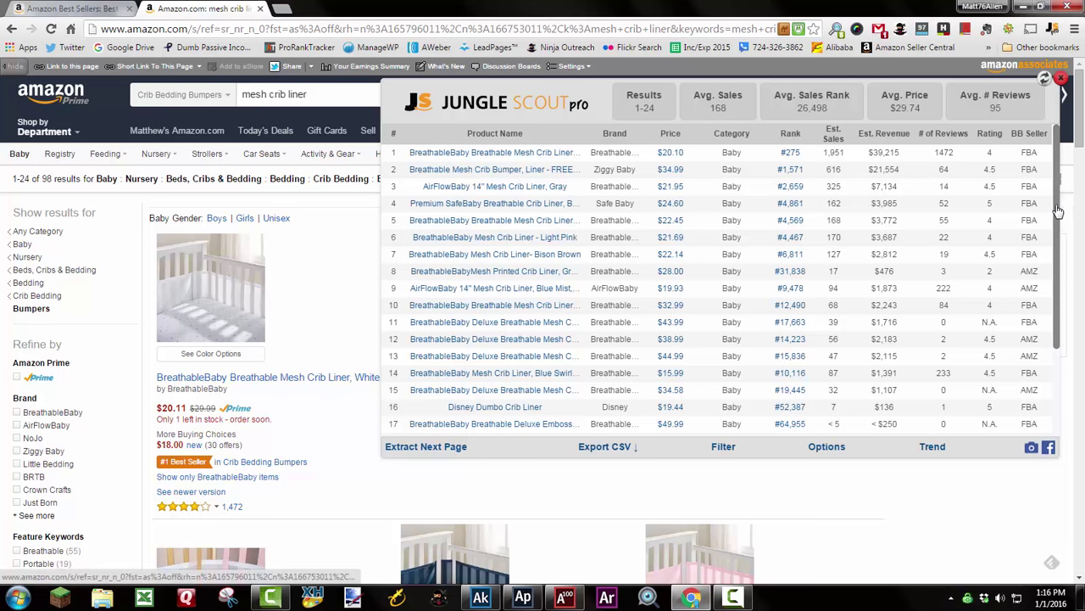
pyautogui.scroll(-2, 1065, 254)
pyautogui.scroll(-2, 1065, 307)
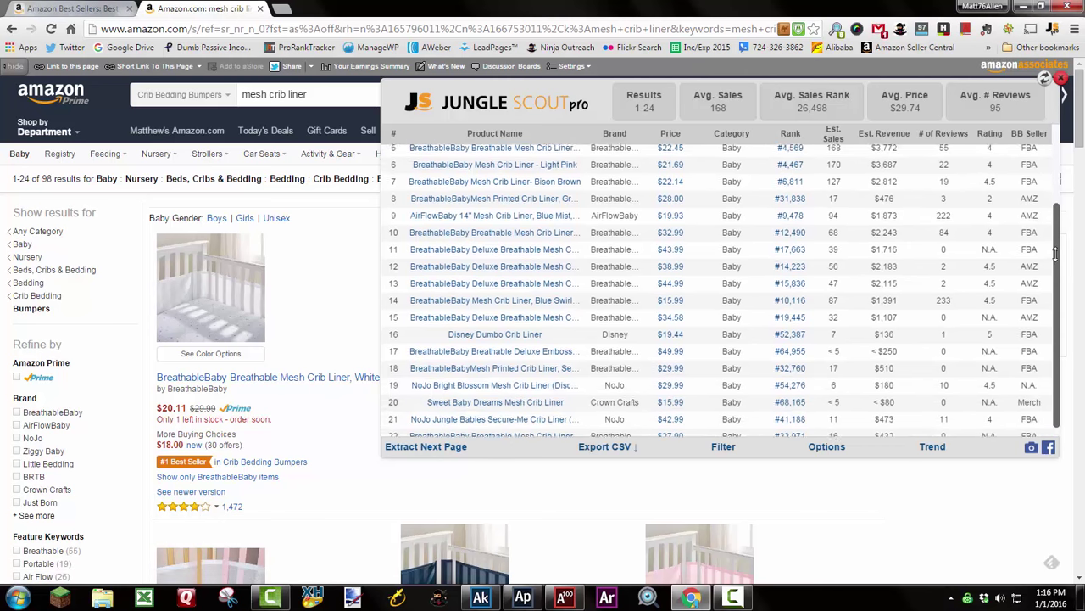
pyautogui.scroll(3, 901, 215)
pyautogui.scroll(2, 901, 215)
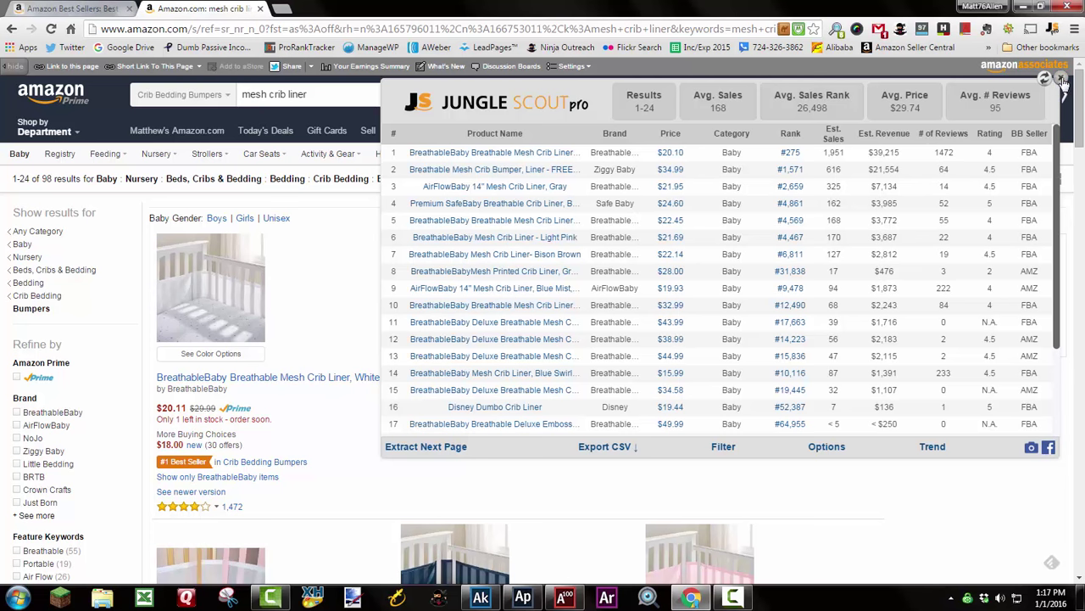
# - Close Jungle Scout and search Alibaba for 'mesh crib liner'
pyautogui.click(1063, 79)
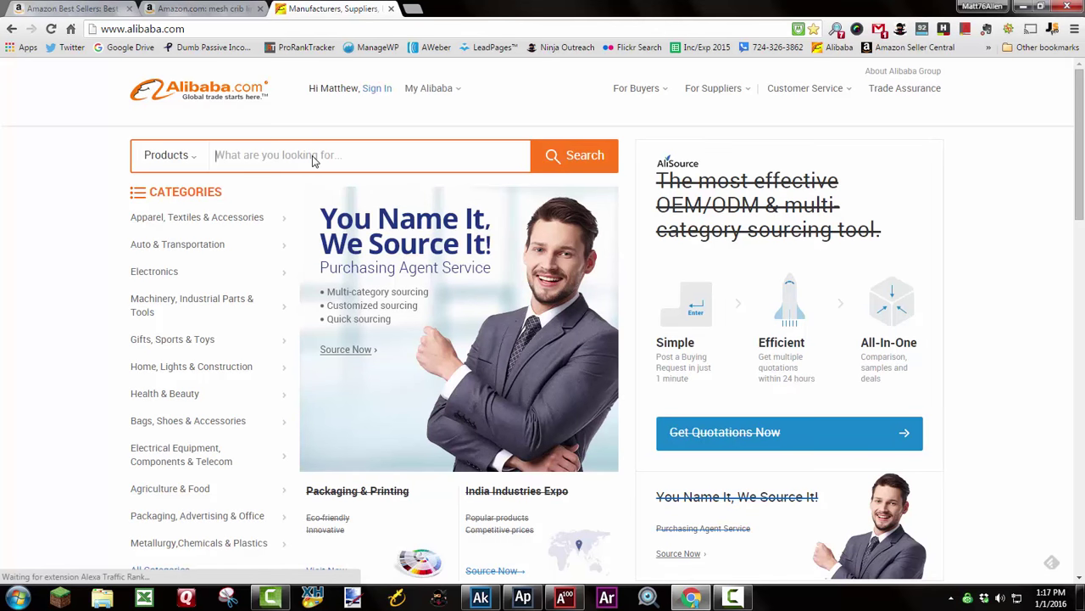
pyautogui.write('mesh crib li')
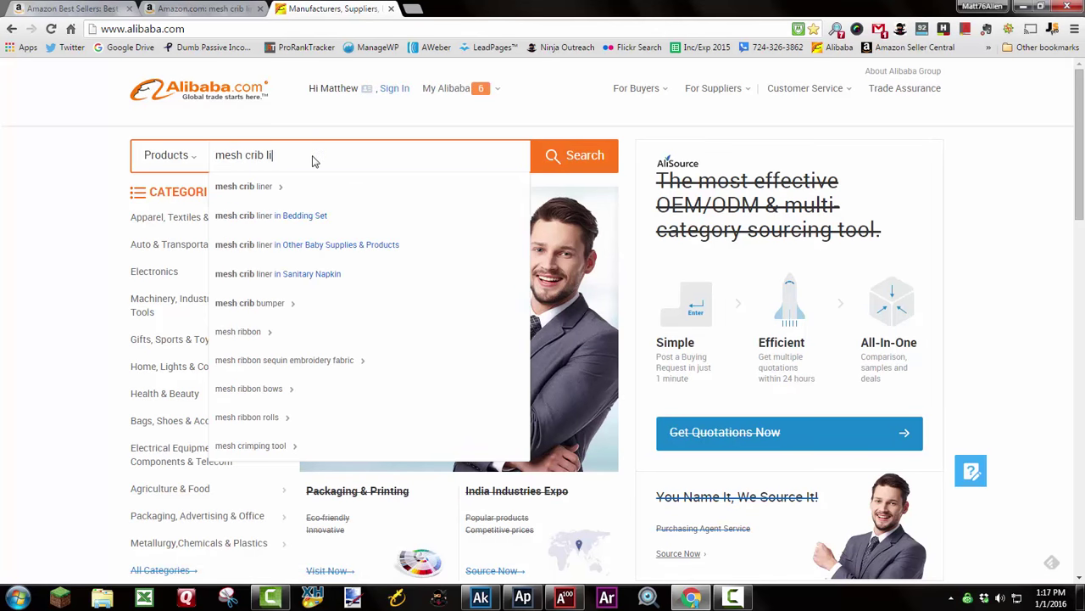
pyautogui.write('ner')
pyautogui.press('Return')
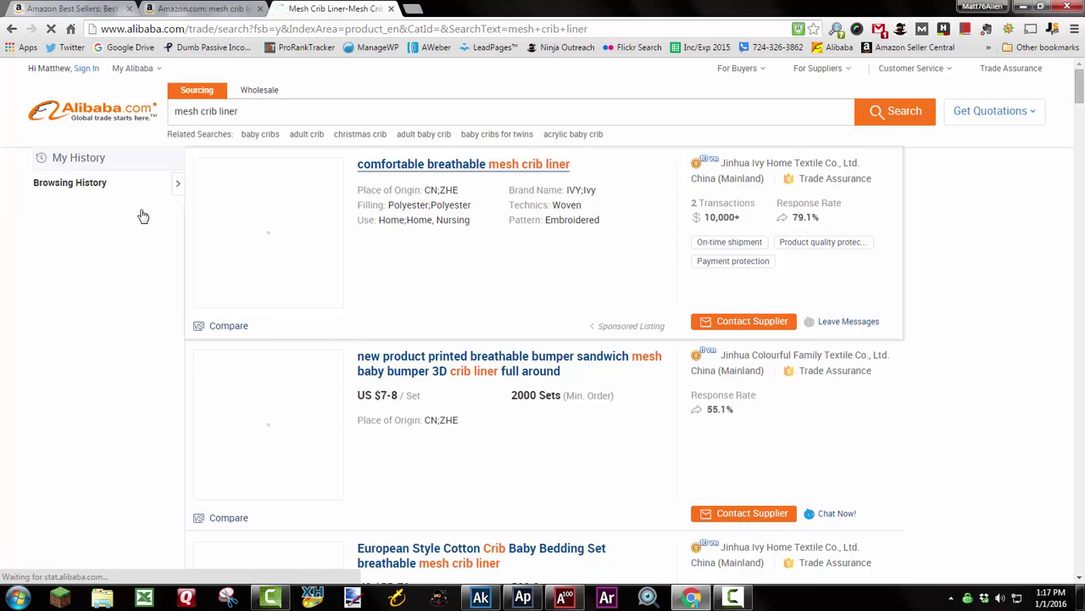
# - Scroll through the Alibaba supplier listings, noting prices like US $5-7 with 1000-piece minimums
pyautogui.moveTo(141, 213)
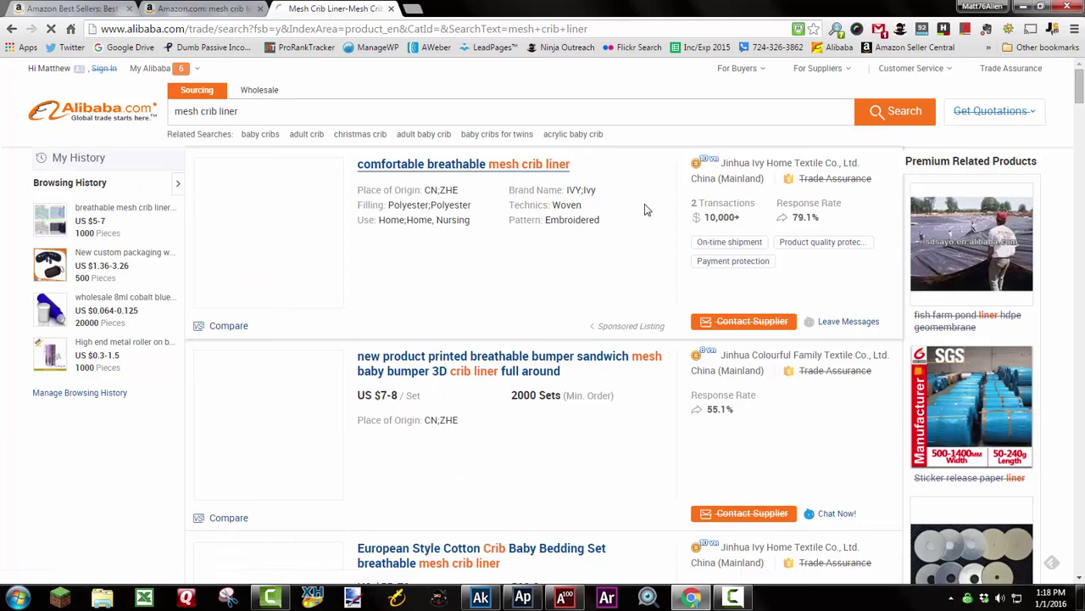
pyautogui.scroll(-1, 645, 210)
pyautogui.scroll(-1, 646, 200)
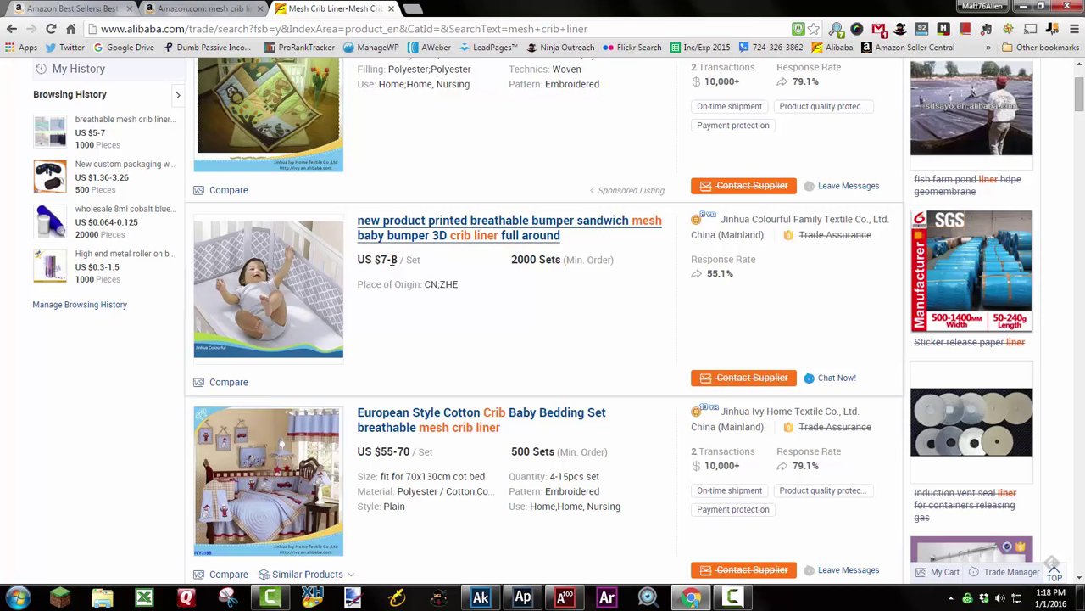
pyautogui.scroll(-2, 627, 266)
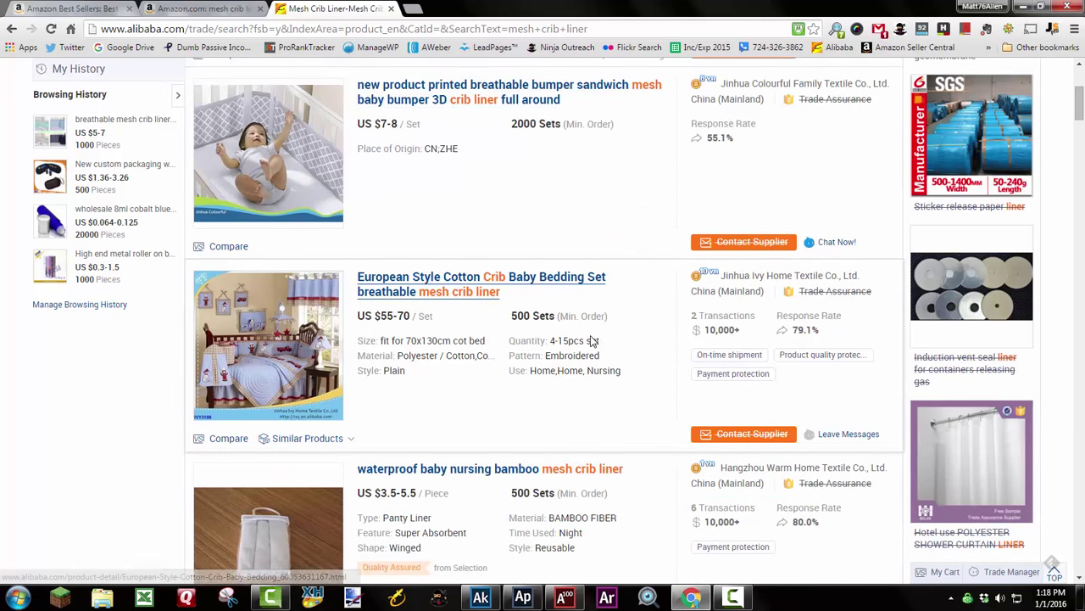
pyautogui.scroll(-2, 627, 331)
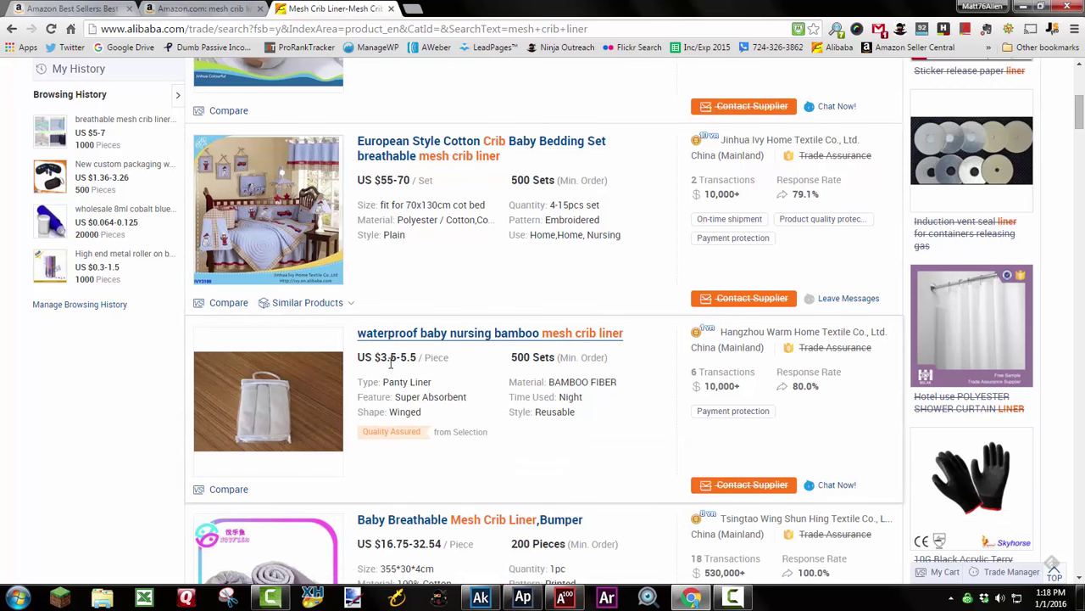
pyautogui.scroll(-1, 653, 363)
pyautogui.scroll(-5, 653, 363)
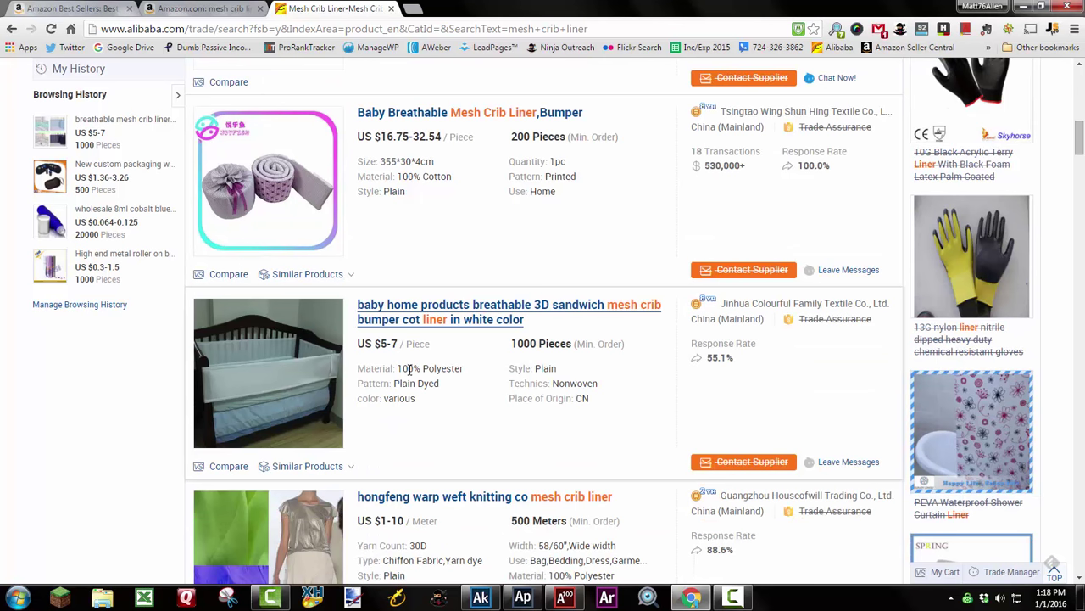
pyautogui.scroll(-5, 673, 359)
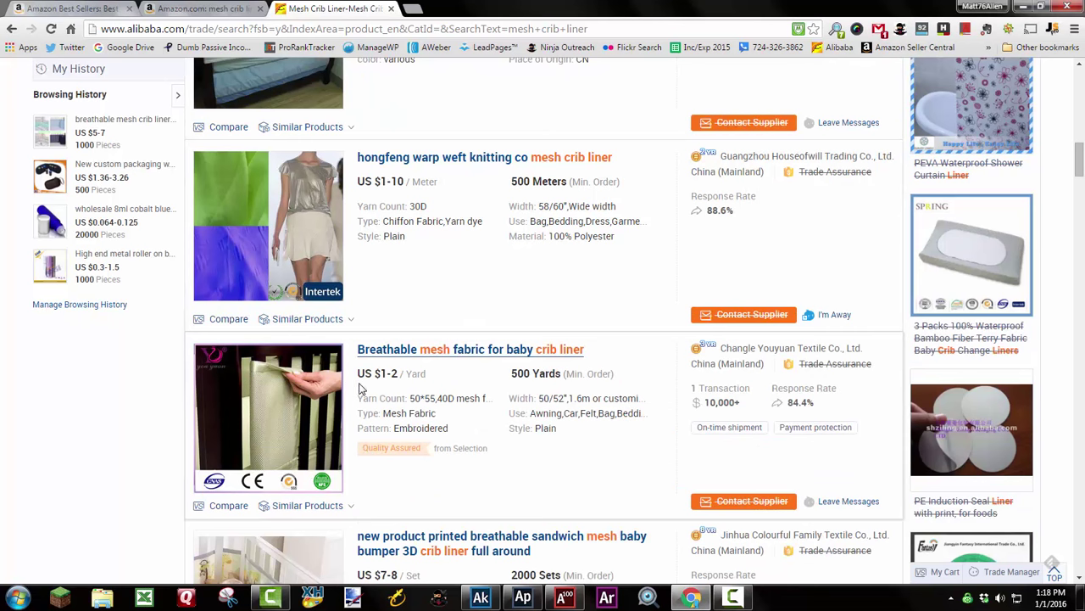
pyautogui.scroll(-2, 675, 376)
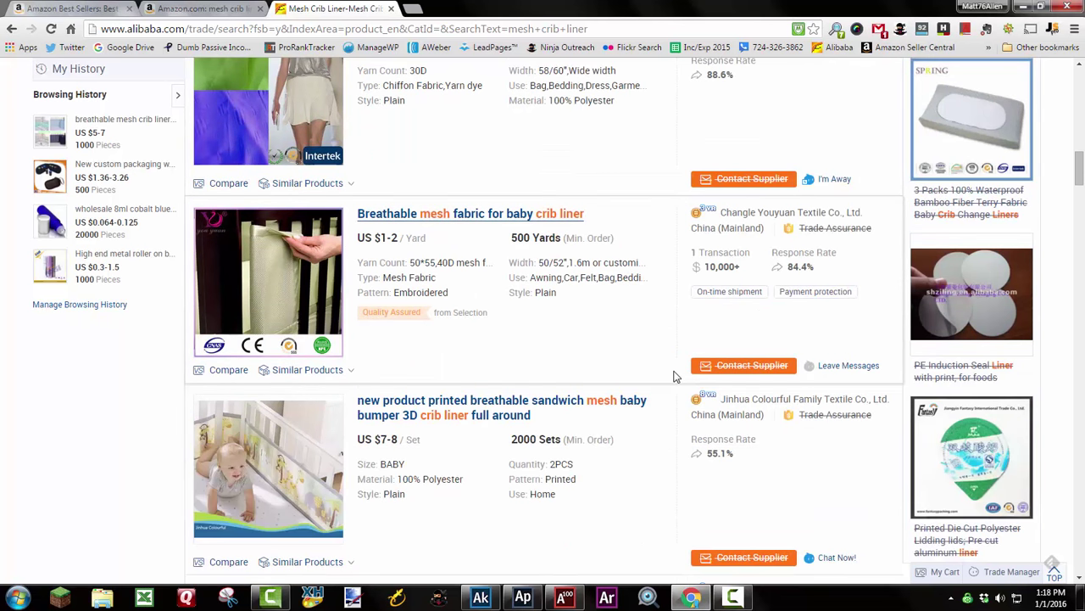
pyautogui.scroll(-1, 675, 377)
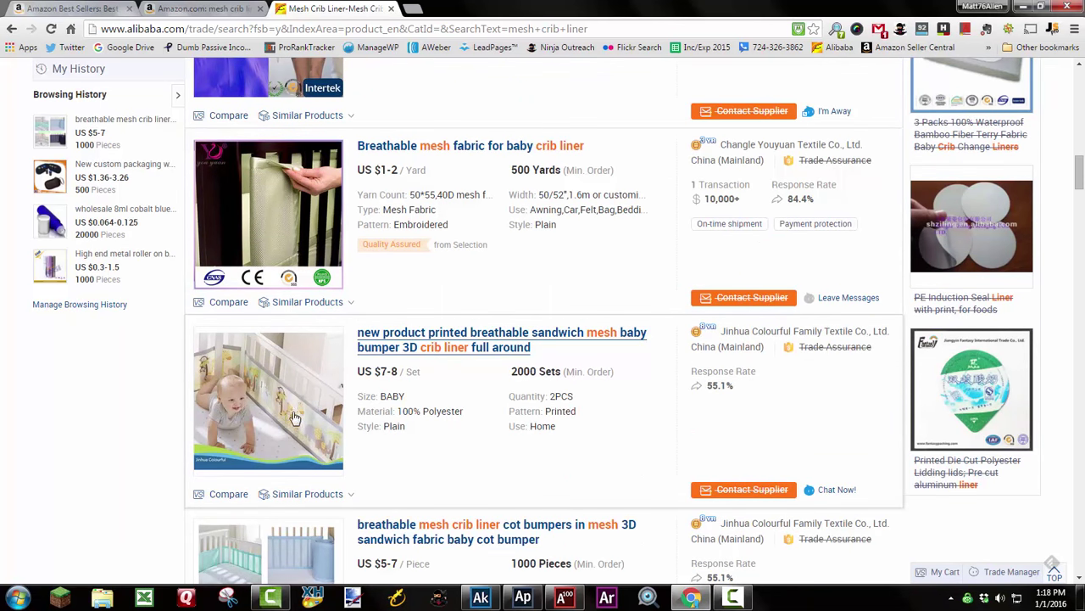
pyautogui.scroll(-1, 669, 379)
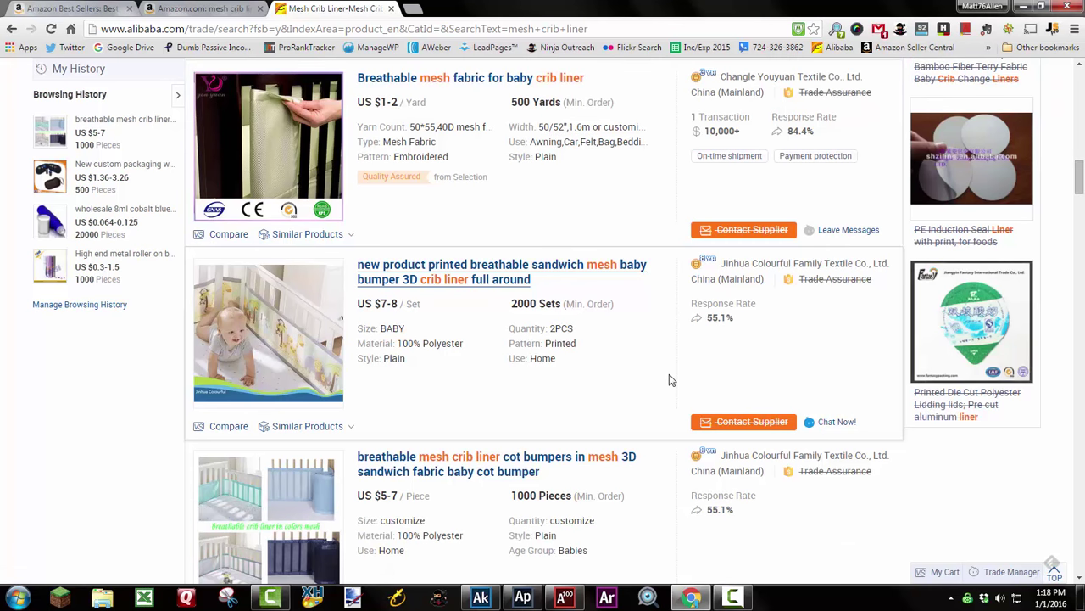
pyautogui.scroll(-2, 669, 379)
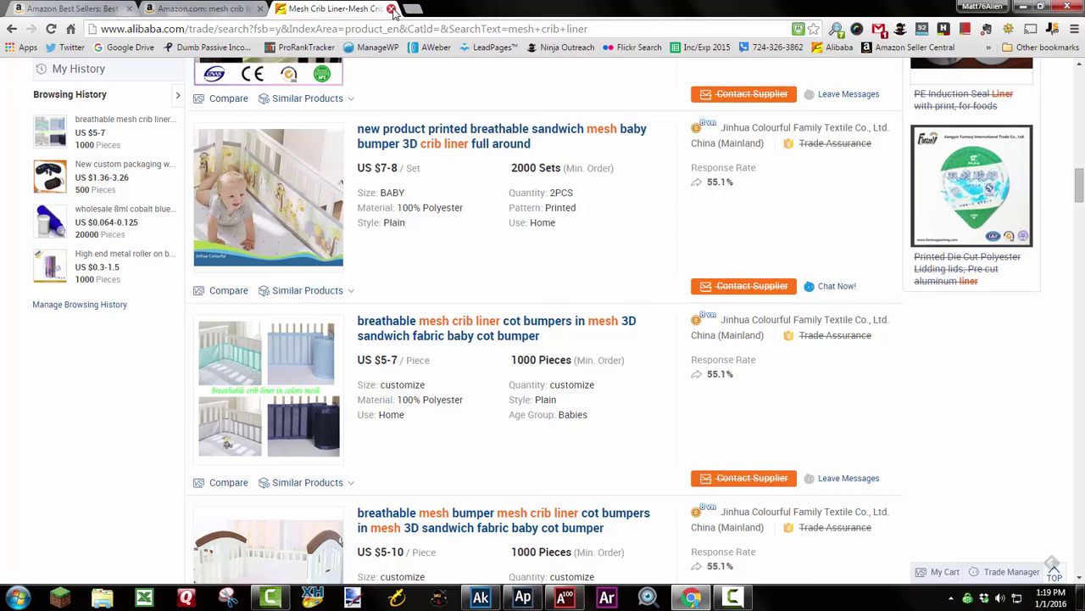
# - Close the Alibaba tab to return to Amazon's Bumpers results, 1-24 of 98
pyautogui.click(391, 9)
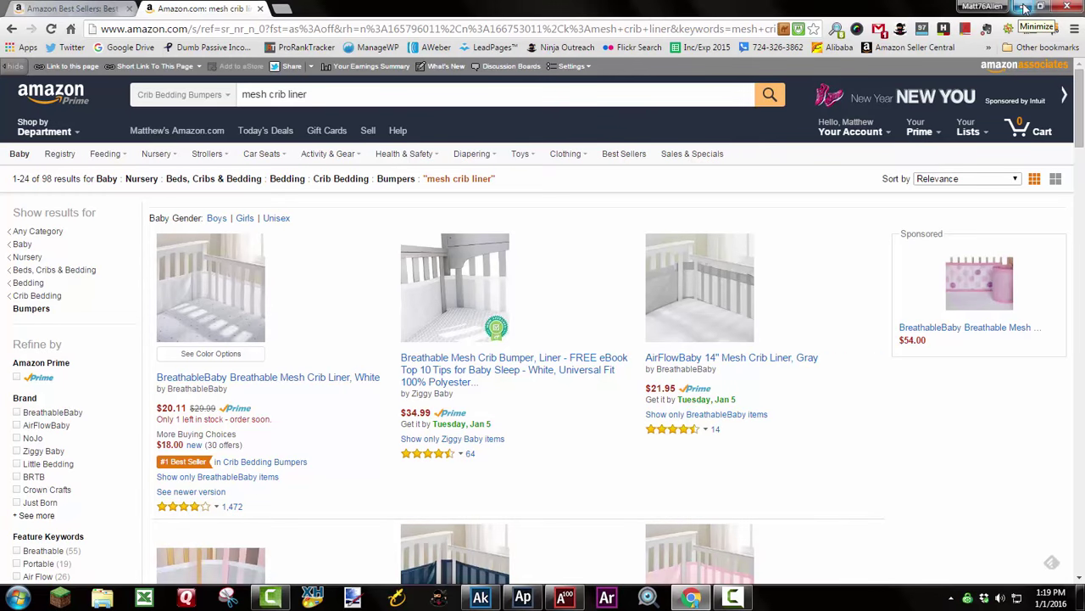
pyautogui.click(1024, 6)
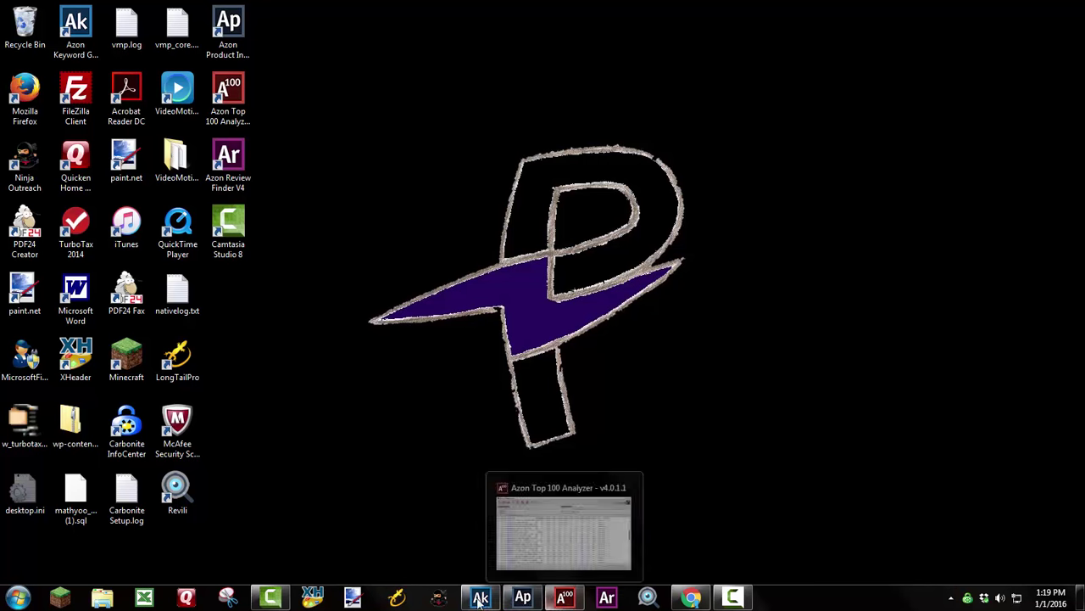
pyautogui.moveTo(557, 601)
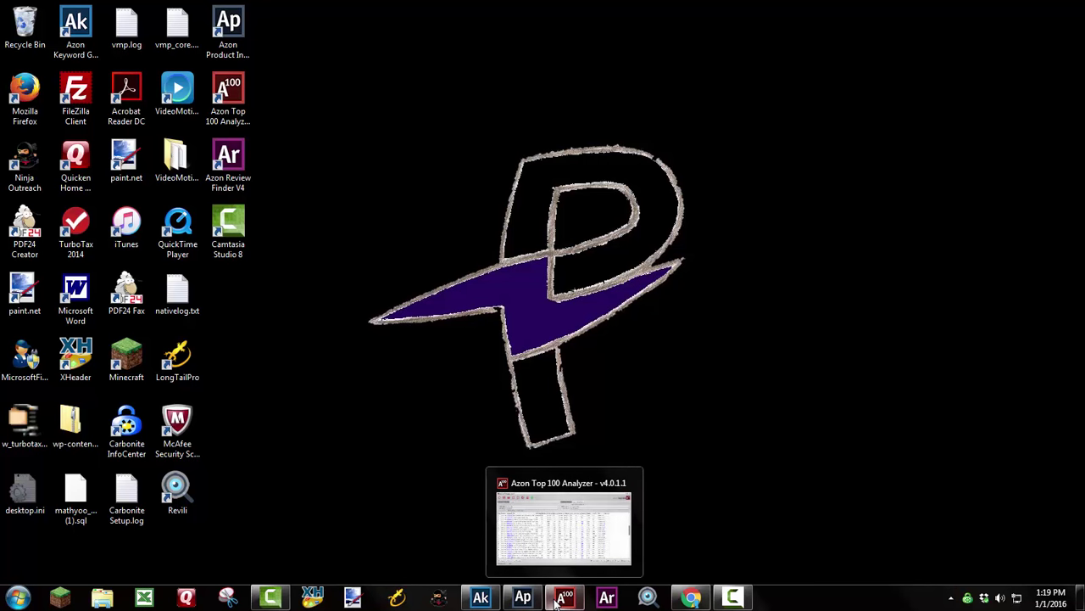